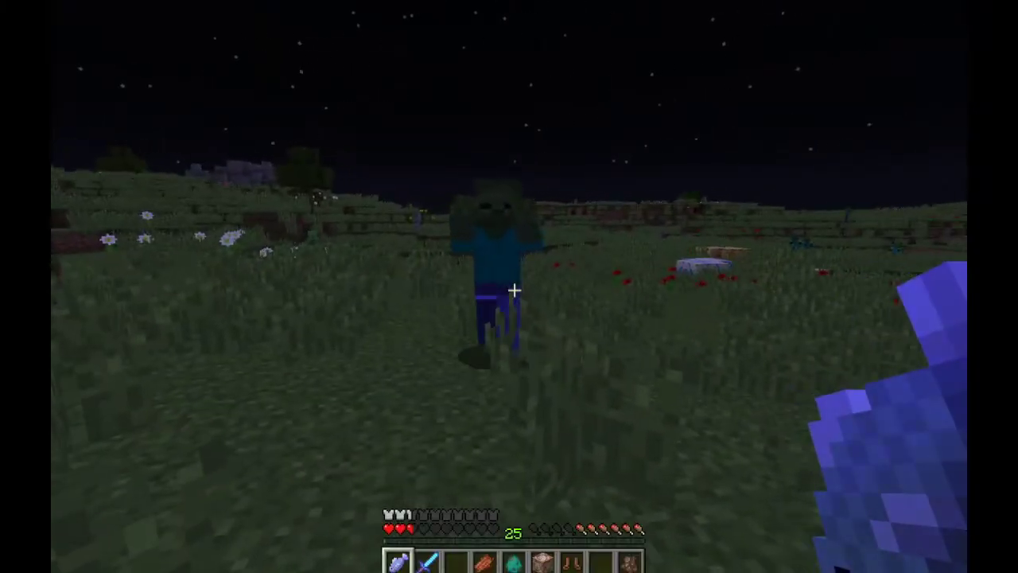
Knock back the approaching zombie with the enchanted fish and cross the grass field, switching between the sword and the fish
click(514, 291)
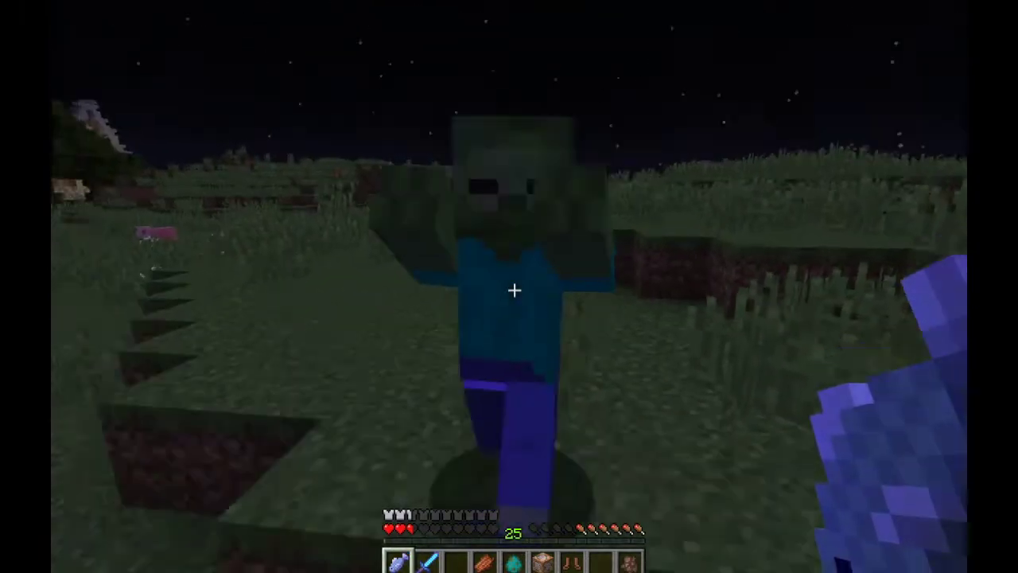
click(514, 291)
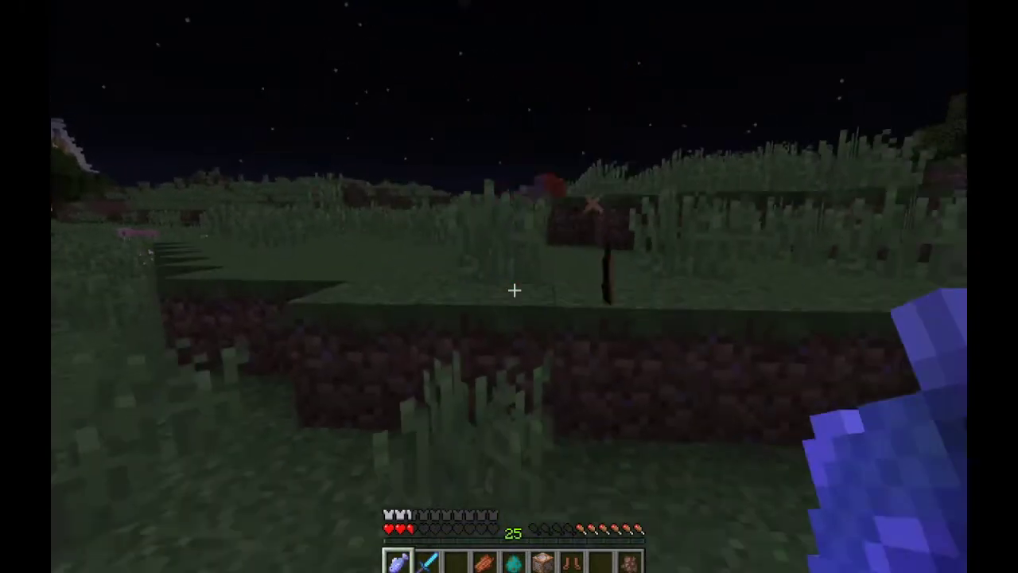
key(w)
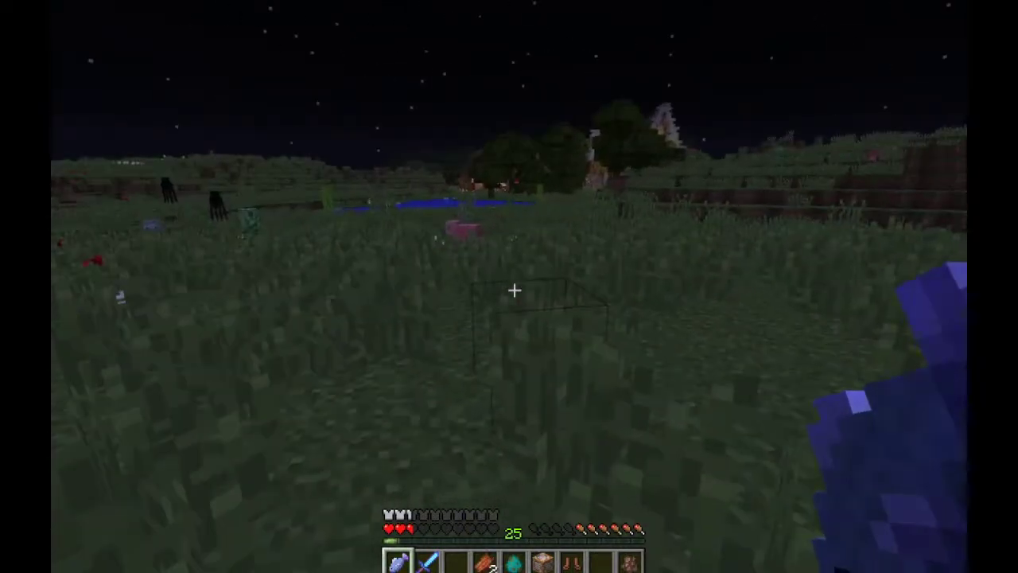
key(2)
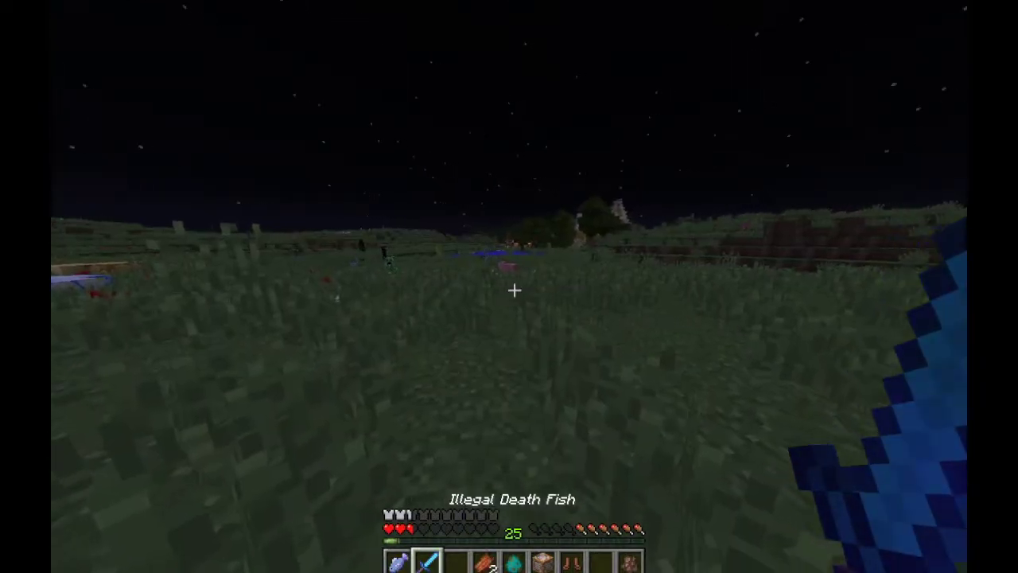
key(w)
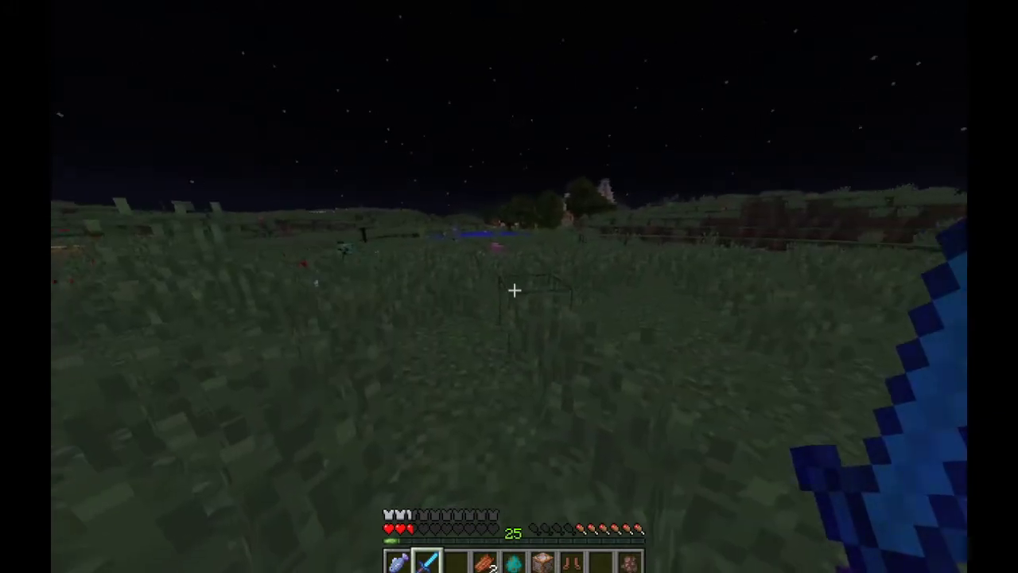
click(513, 290)
key(1)
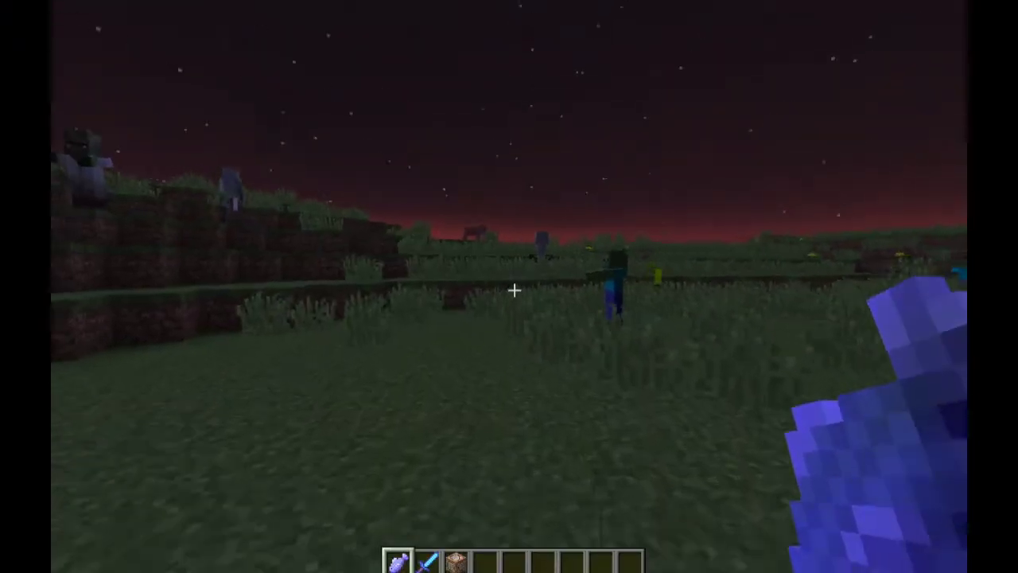
Inspect the enchantments and lore of the Illegal Death Fish in the inventory
key(e)
key(e)
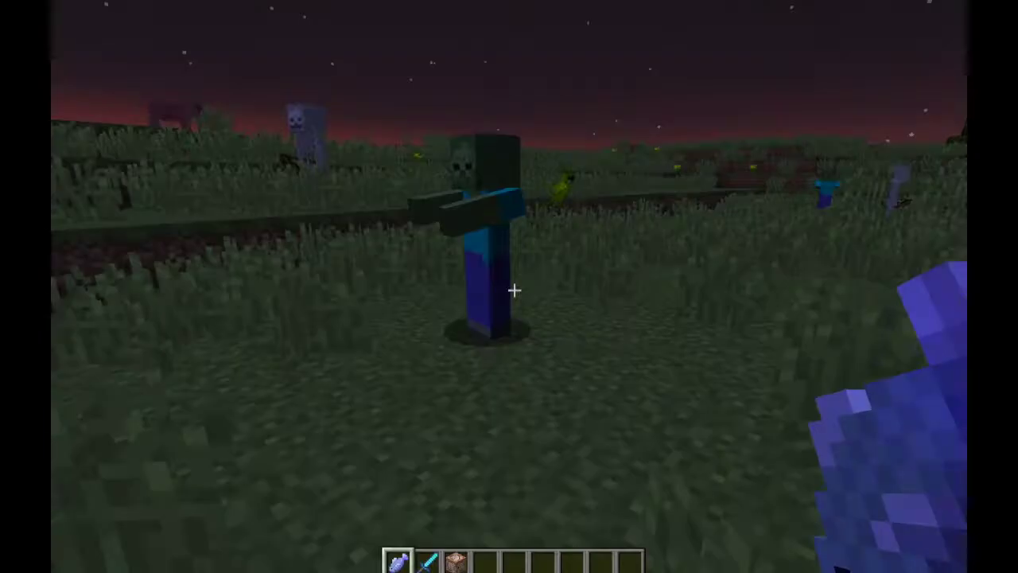
key(e)
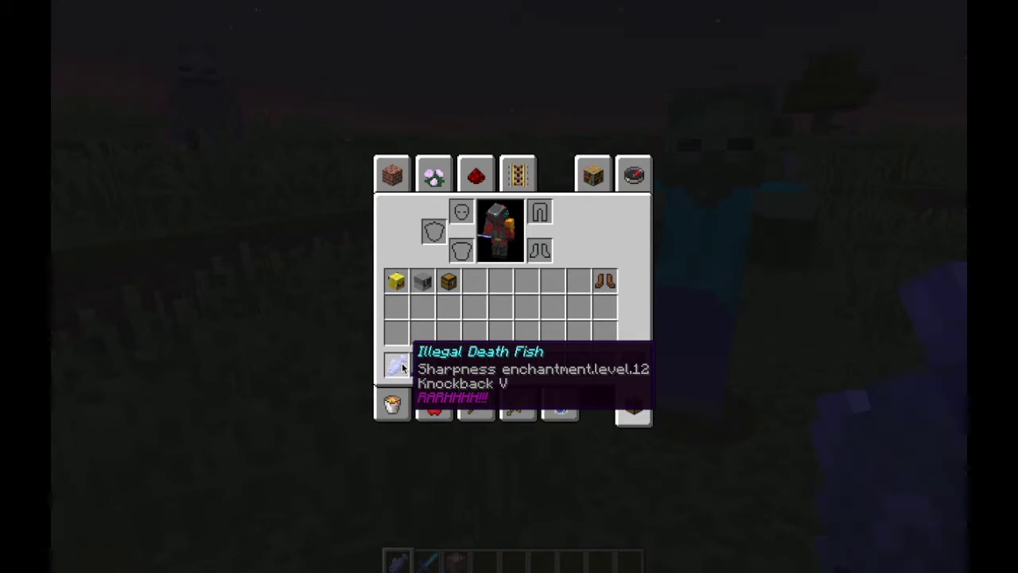
key(e)
Strike a nearby mob with the Illegal Death Fish, check the inventory and switch to the enchanted sword
click(509, 287)
key(e)
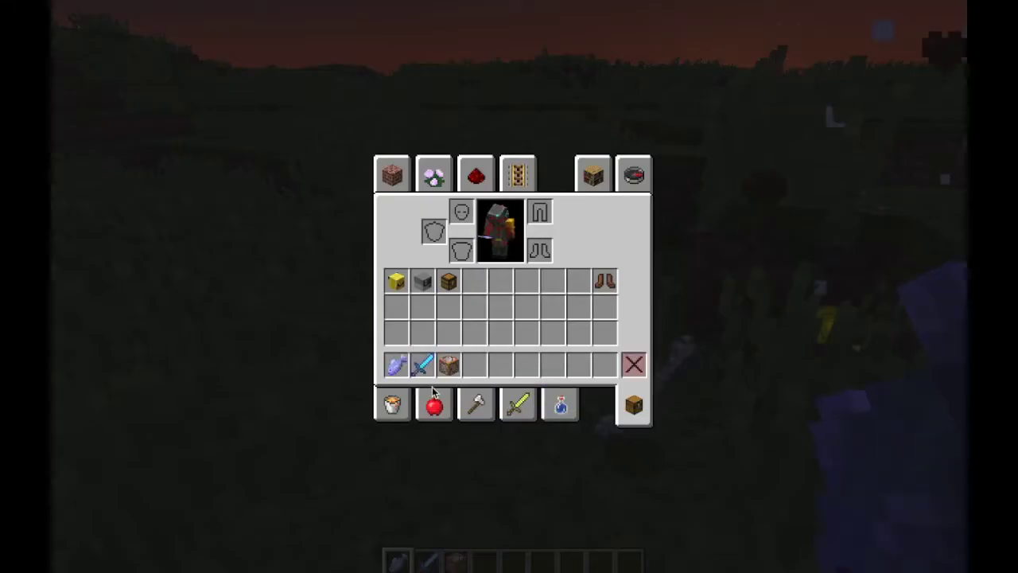
key(e)
key(3)
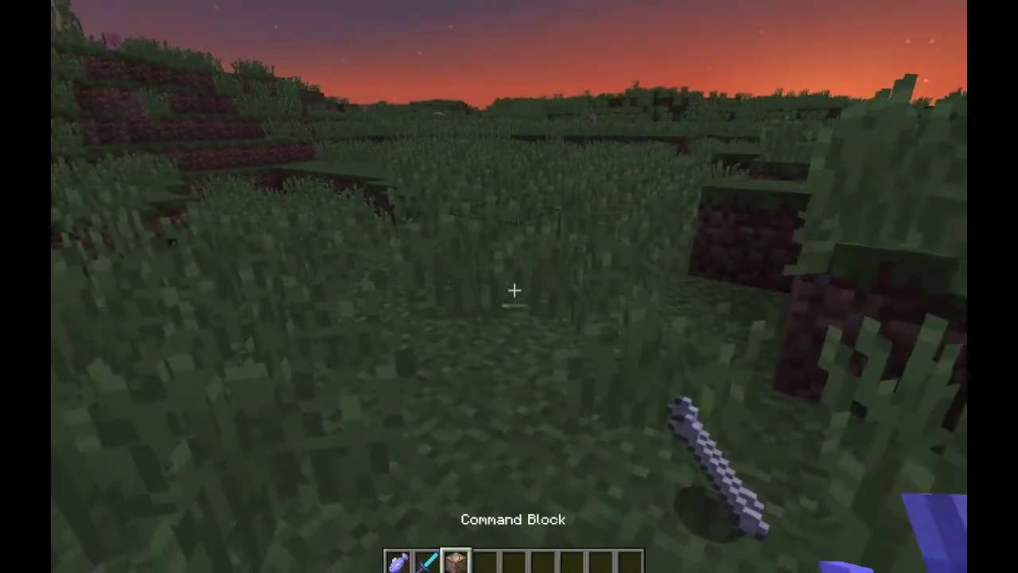
key(2)
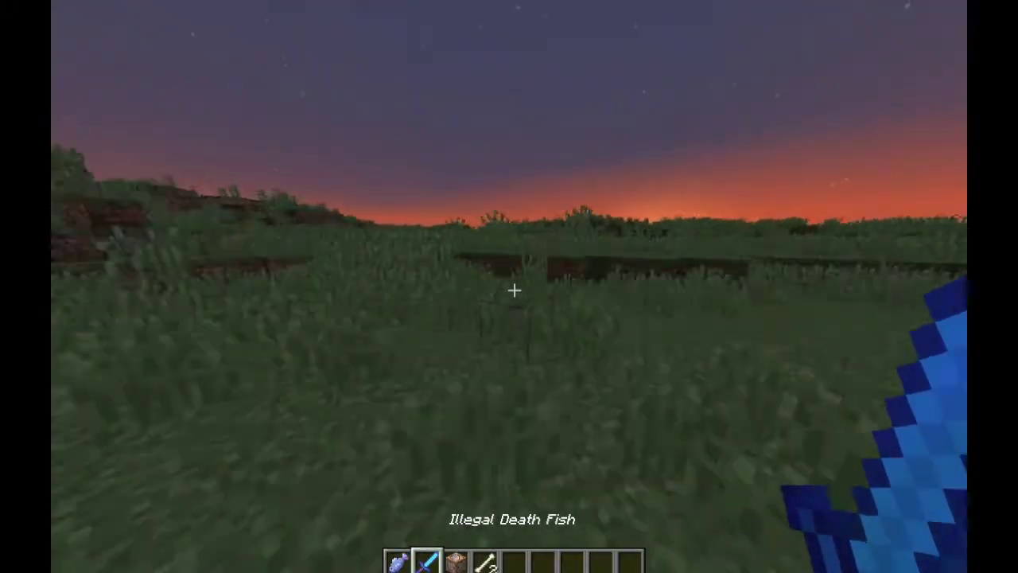
Equip the leather boots from the inventory and hold the fish weapon
key(e)
click(606, 288)
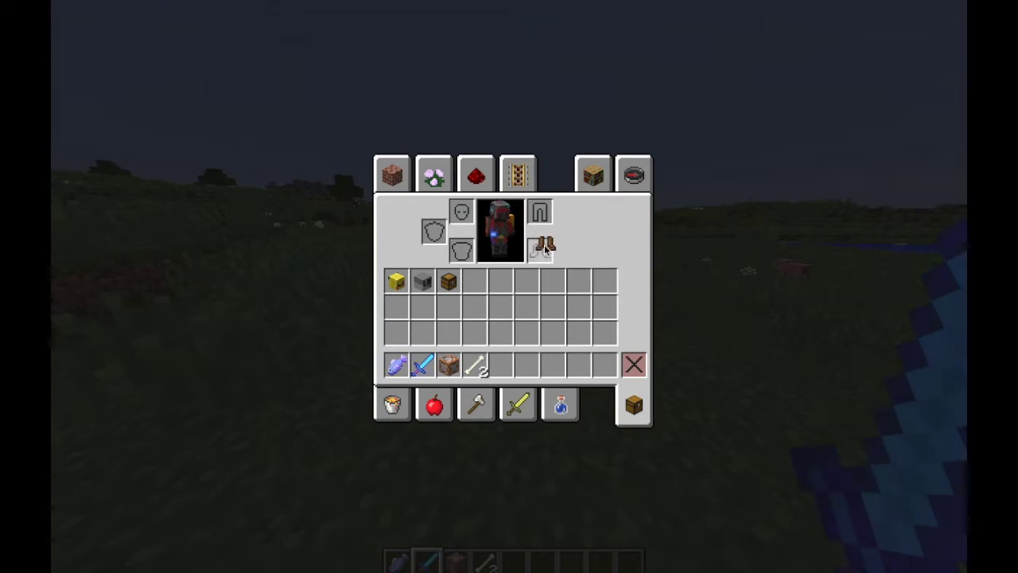
click(541, 248)
key(e)
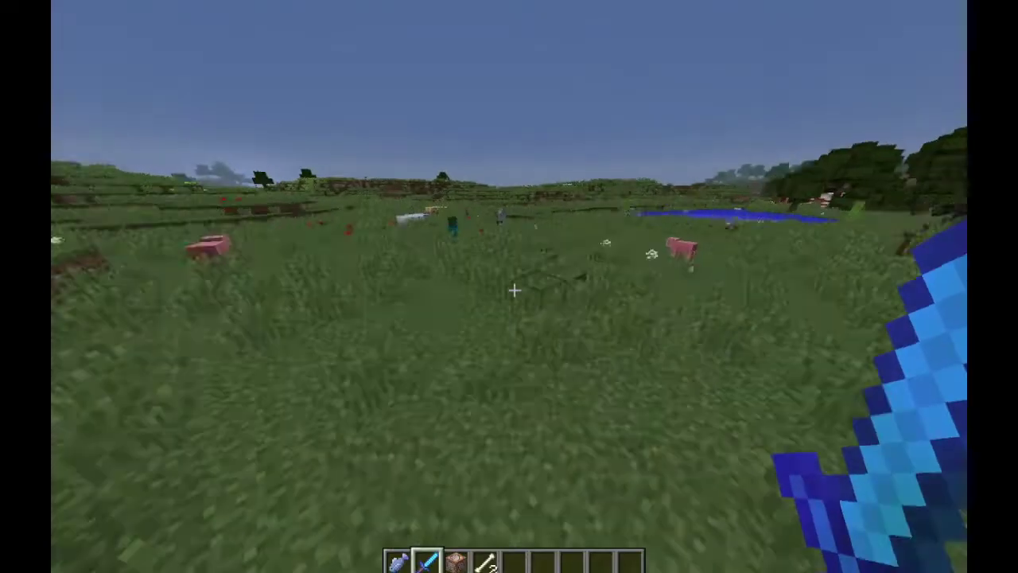
key(1)
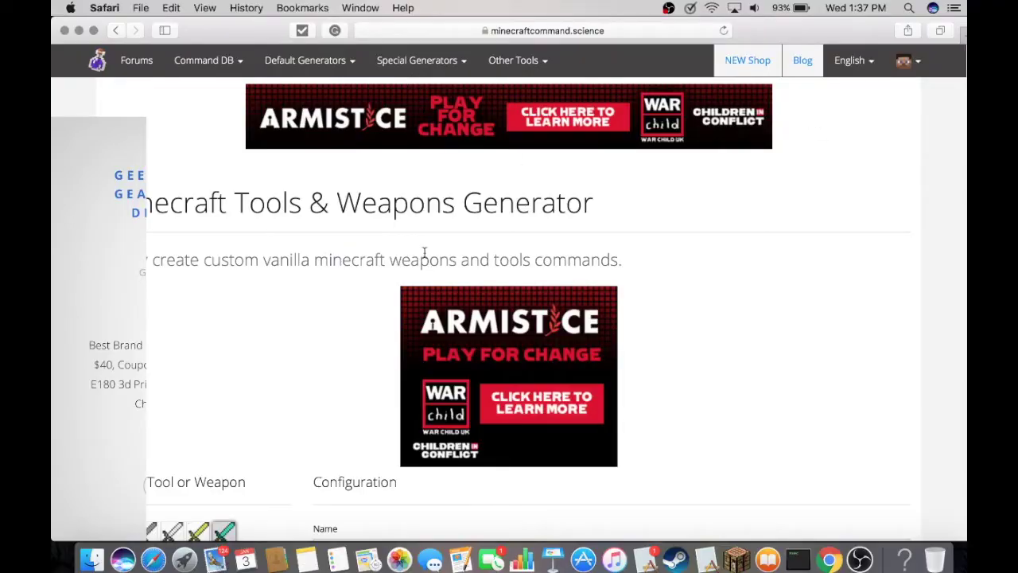
Look over the Minecraft Tools & Weapons Generator's weapon selection, configuration and attribute sections
scroll(439, 280, down, 5)
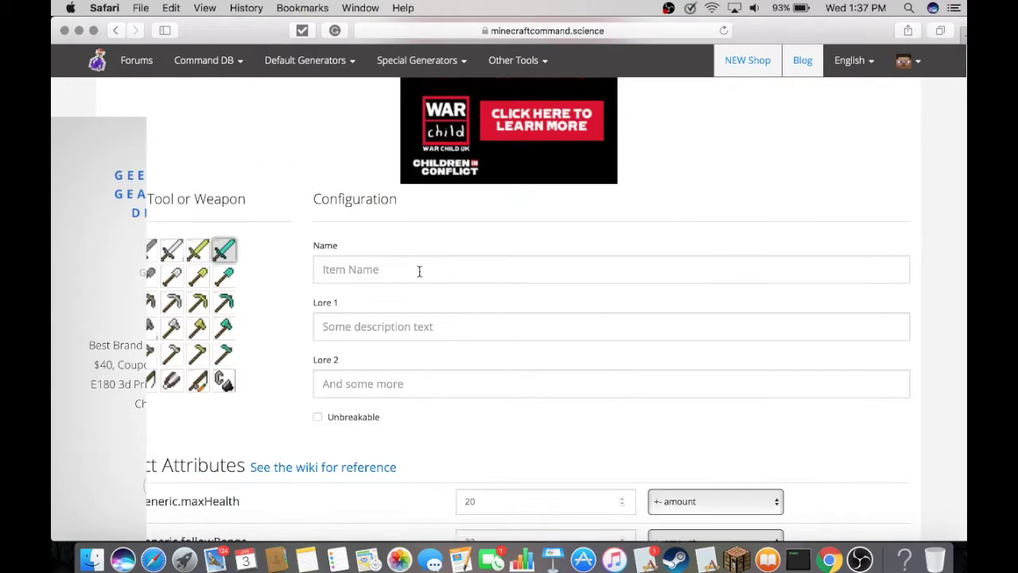
scroll(318, 198, up, 5)
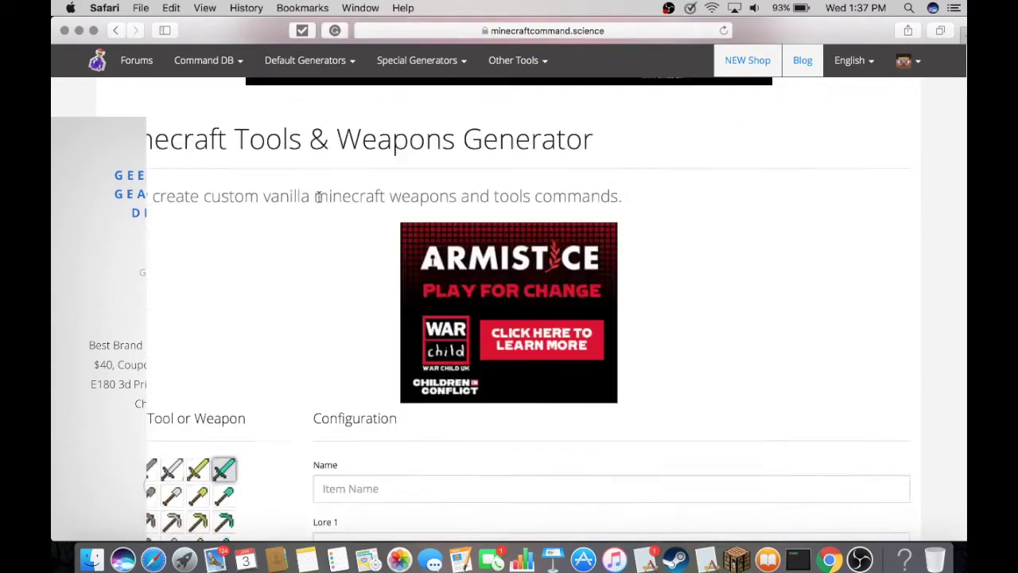
scroll(321, 195, down, 6)
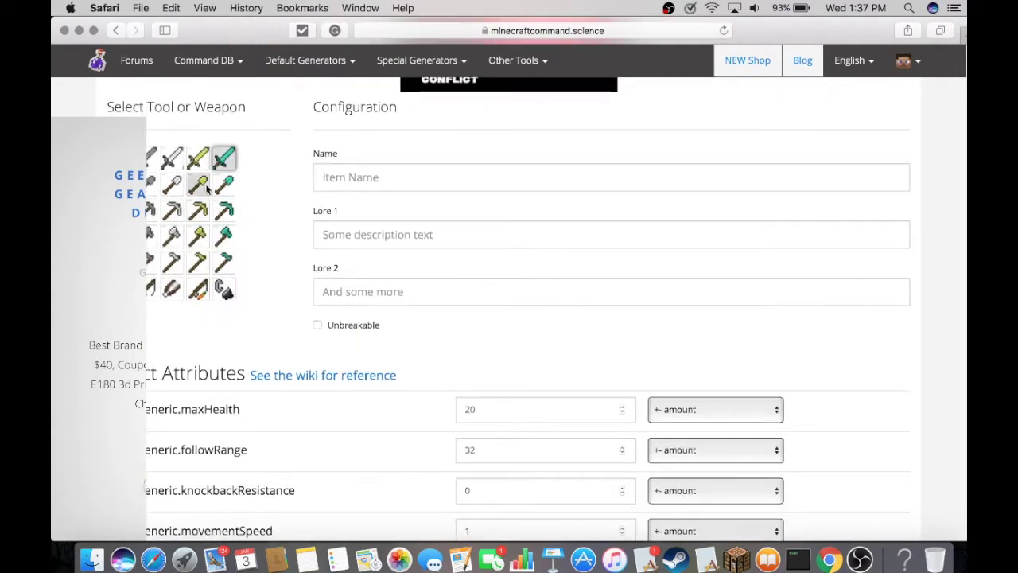
scroll(203, 208, down, 1)
scroll(203, 208, down, 3)
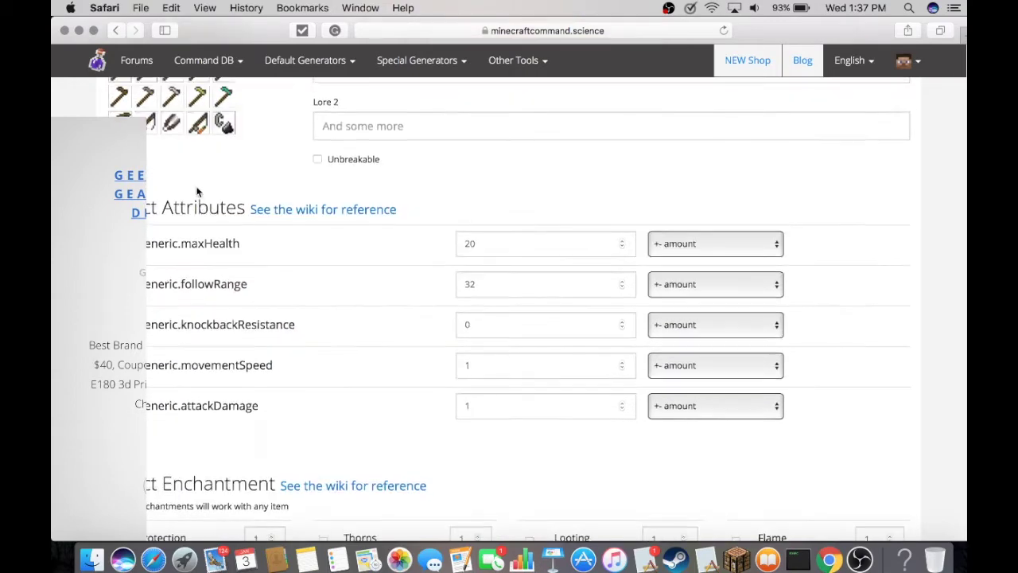
scroll(199, 181, up, 1)
scroll(201, 186, up, 3)
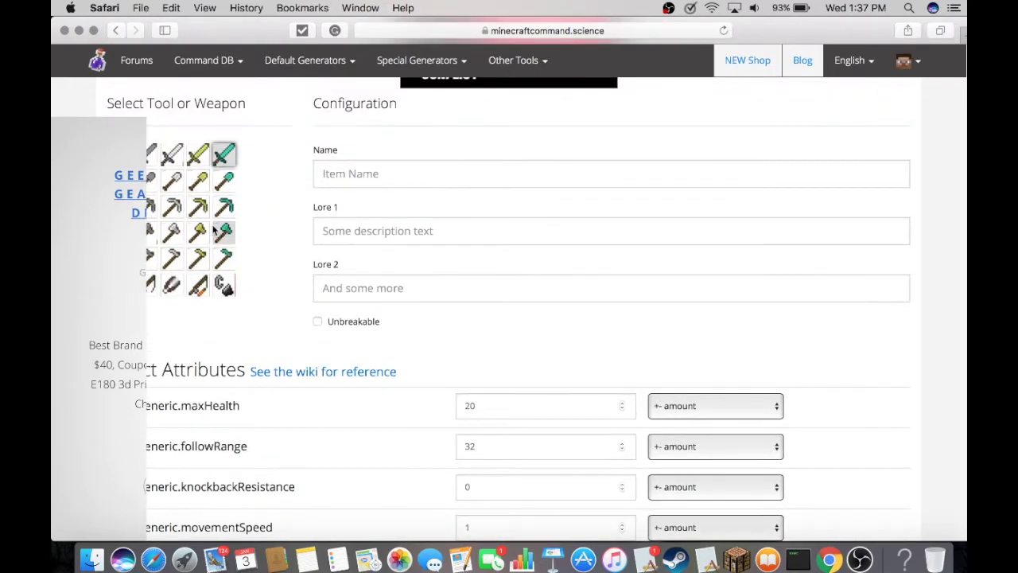
Name the item Piranha and enter RaRHHHH!!! as its first lore line
click(401, 167)
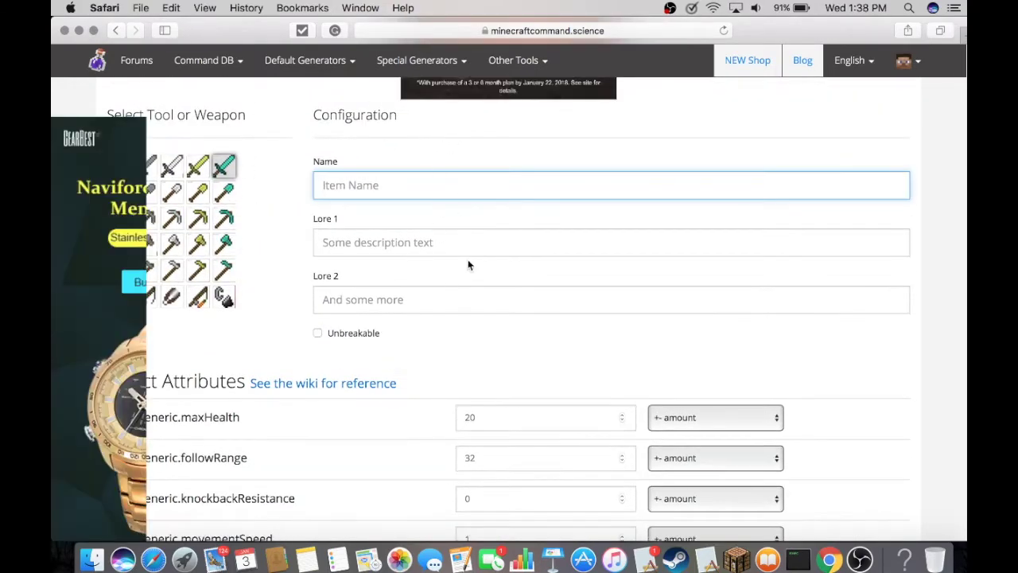
text(Par)
click(372, 242)
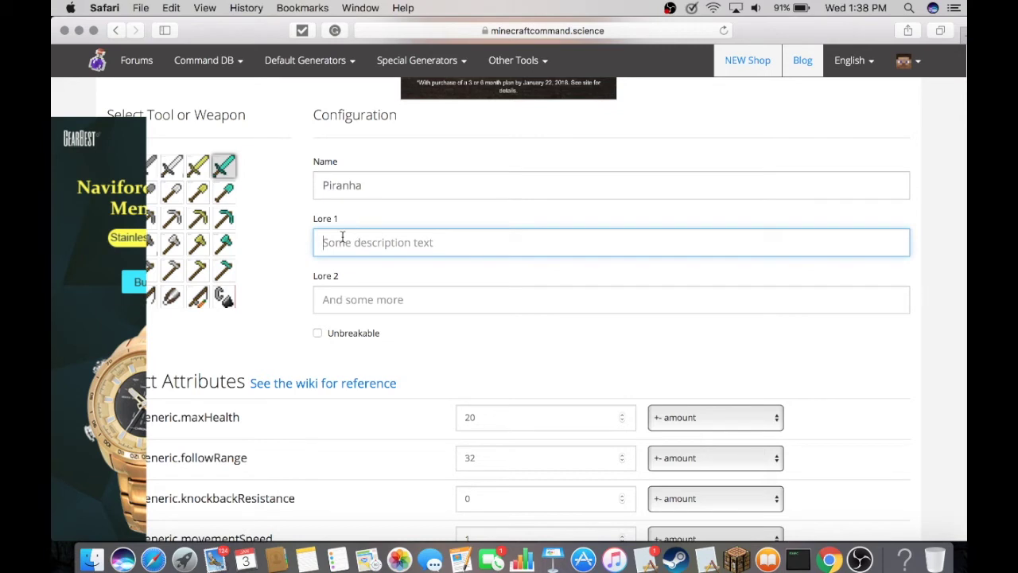
text(RaRHHHH!!!)
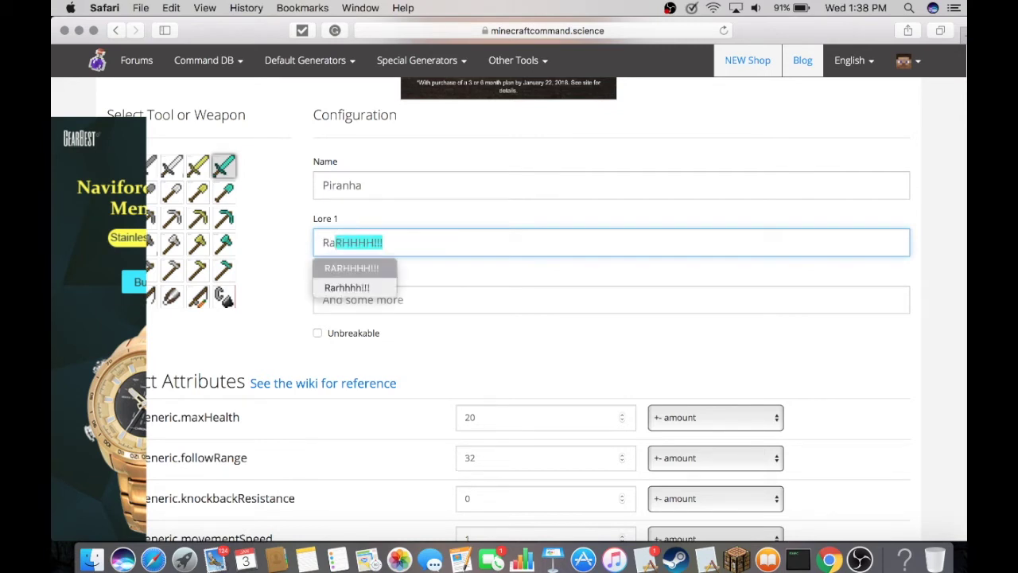
key(Right)
click(425, 297)
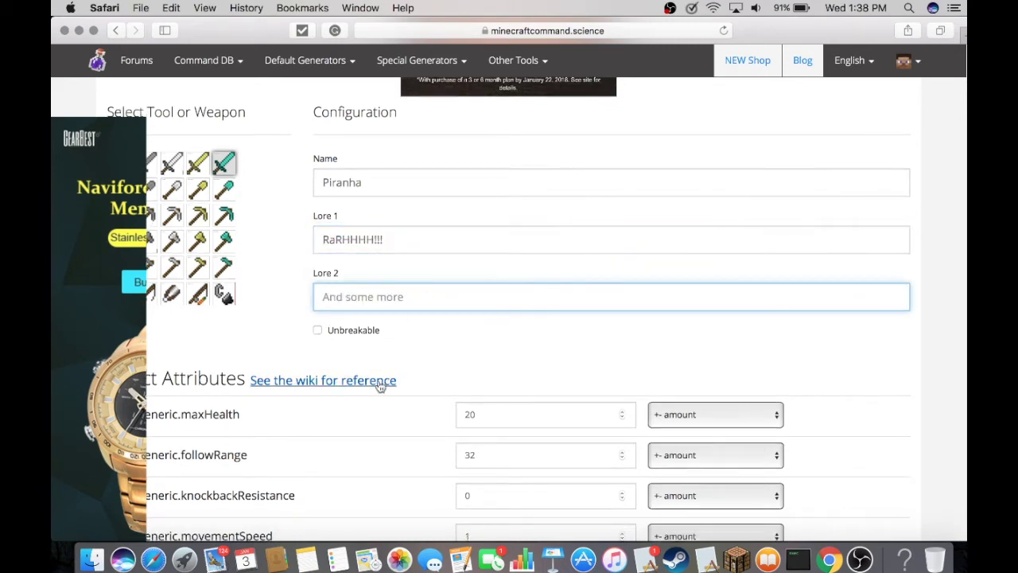
click(317, 331)
scroll(350, 366, down, 2)
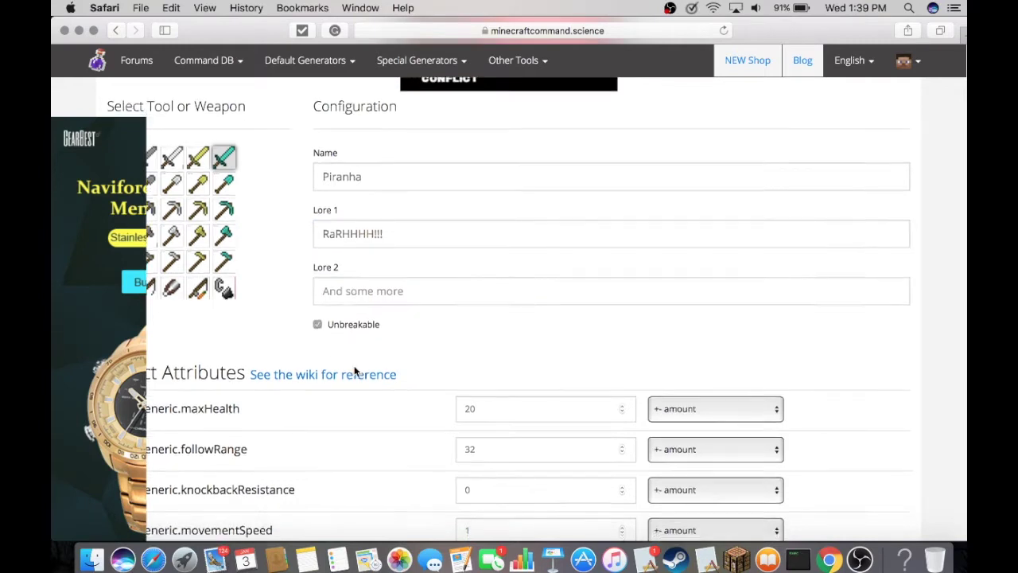
scroll(355, 372, down, 1)
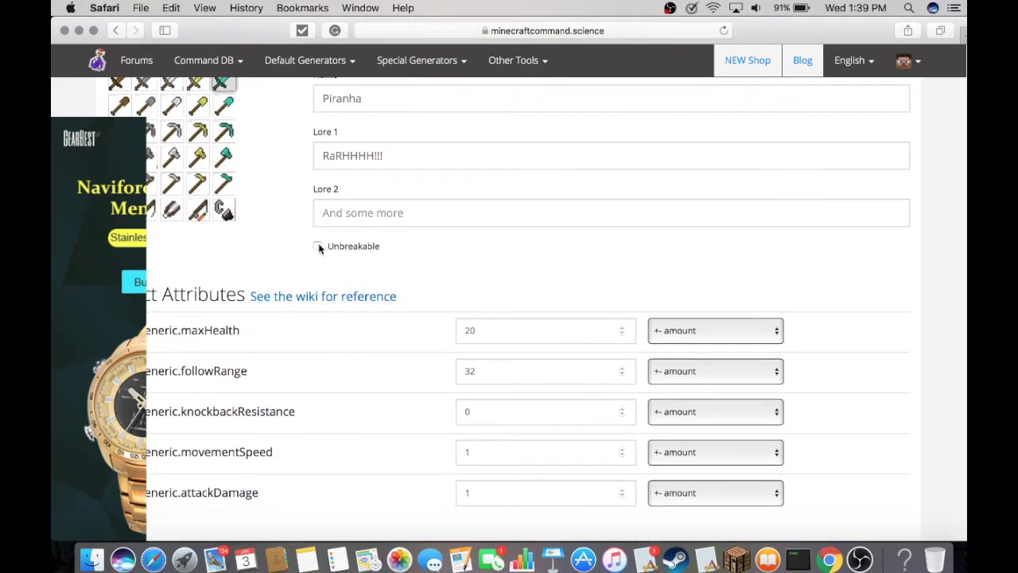
scroll(310, 247, up, 5)
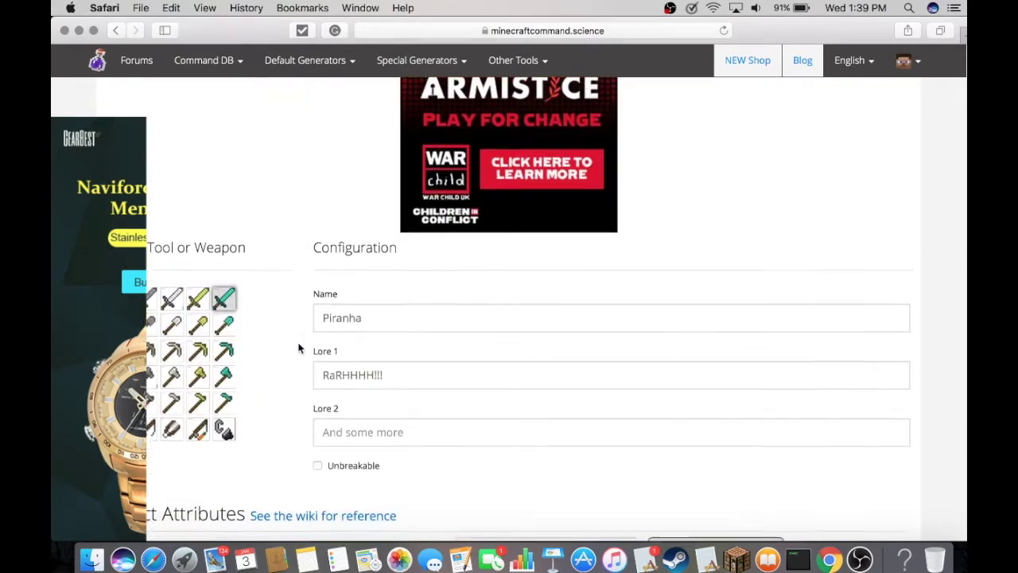
Set the weapon's generic.maxHealth attribute value to 35
scroll(310, 366, down, 2)
scroll(342, 386, down, 5)
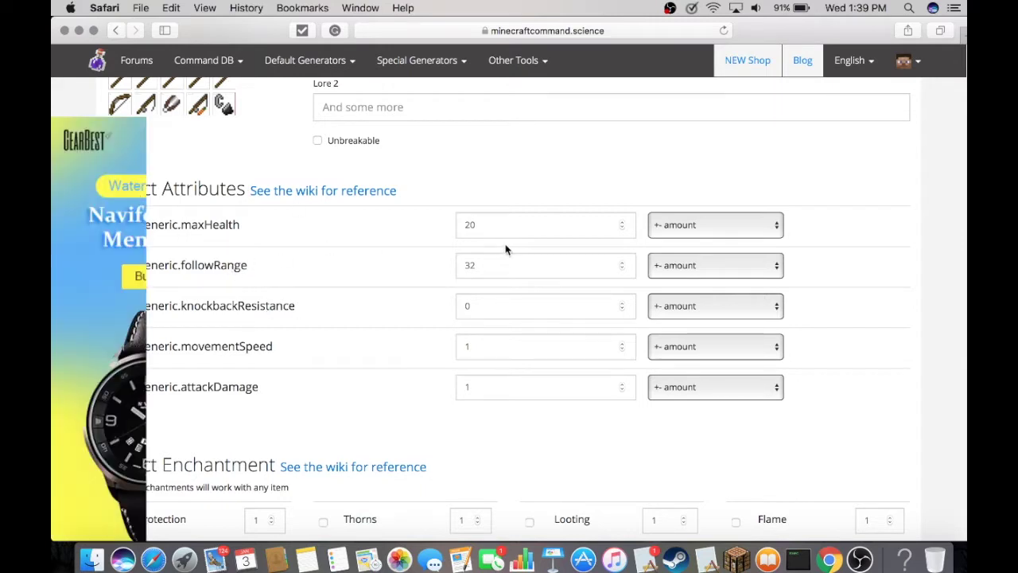
double_click(535, 228)
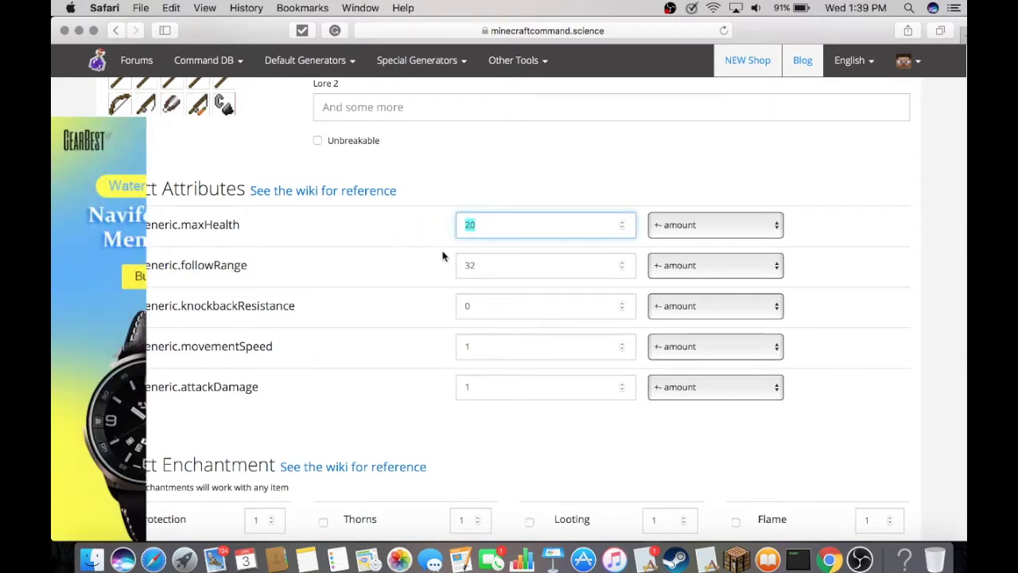
scroll(439, 257, down, 1)
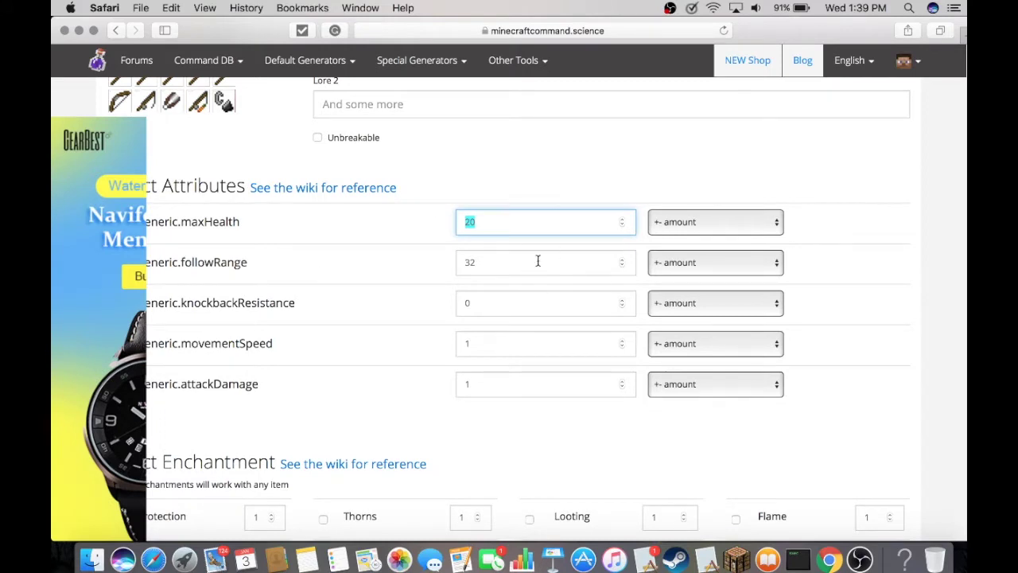
text(1)
scroll(469, 256, down, 5)
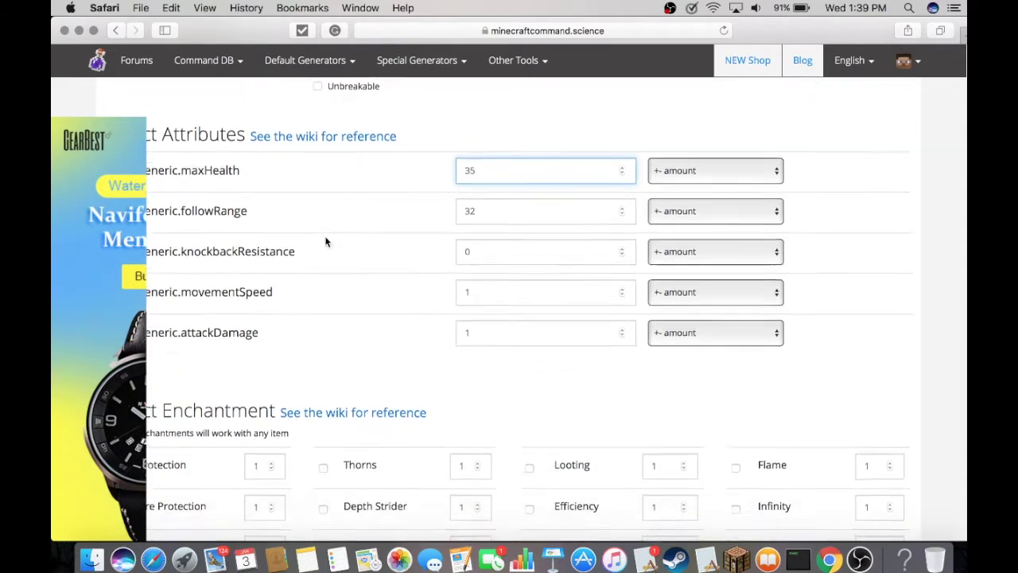
Set the weapon's generic.movementSpeed attribute value to 0.10
scroll(325, 242, down, 5)
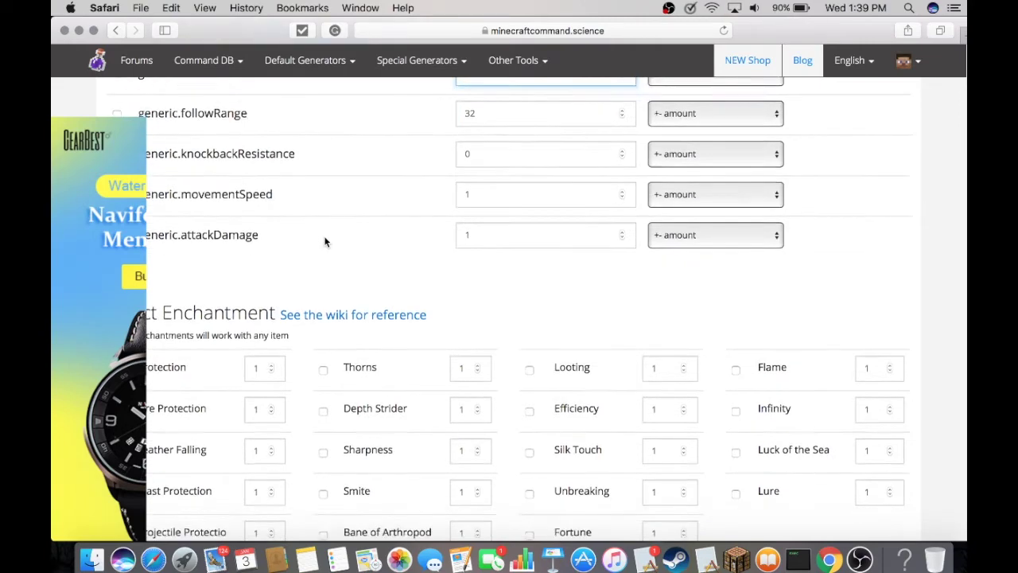
scroll(325, 242, down, 4)
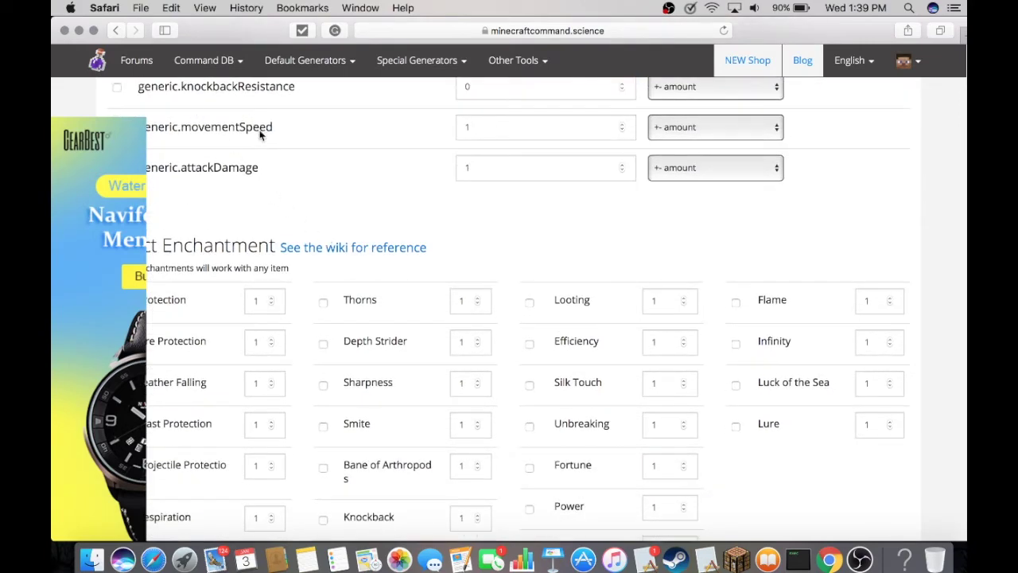
scroll(259, 152, down, 2)
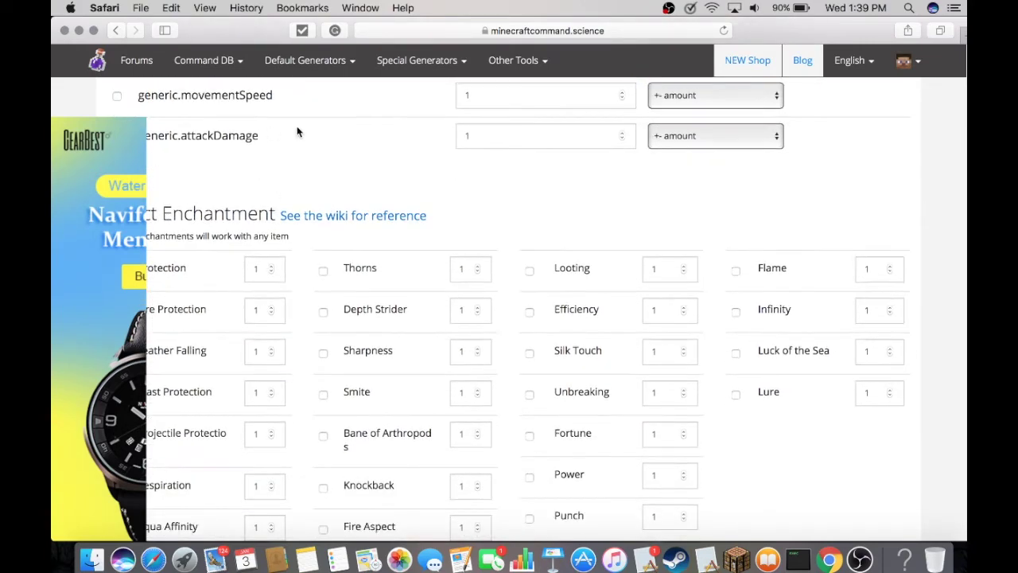
click(506, 98)
scroll(533, 139, up, 1)
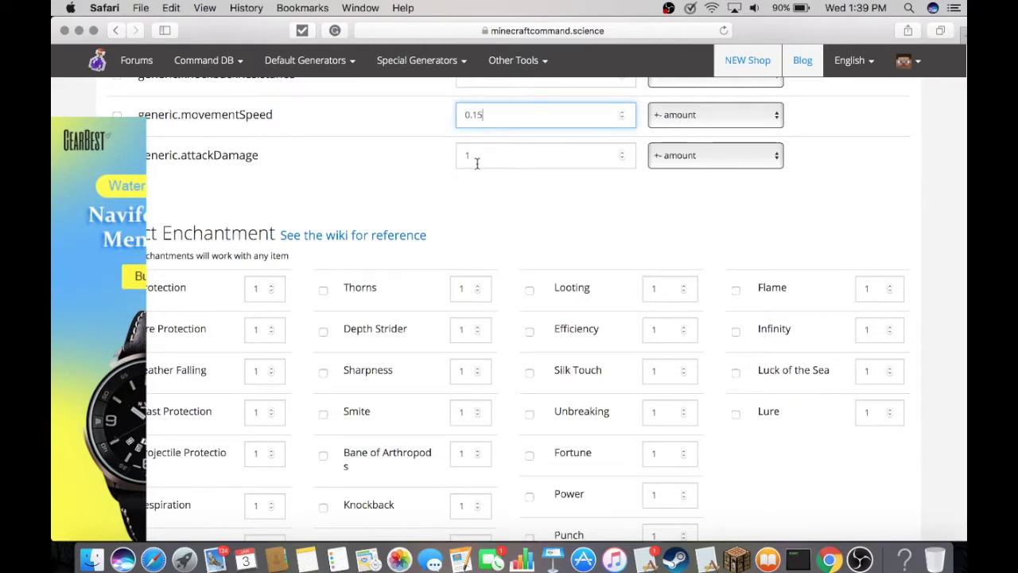
scroll(501, 185, down, 3)
scroll(222, 151, up, 1)
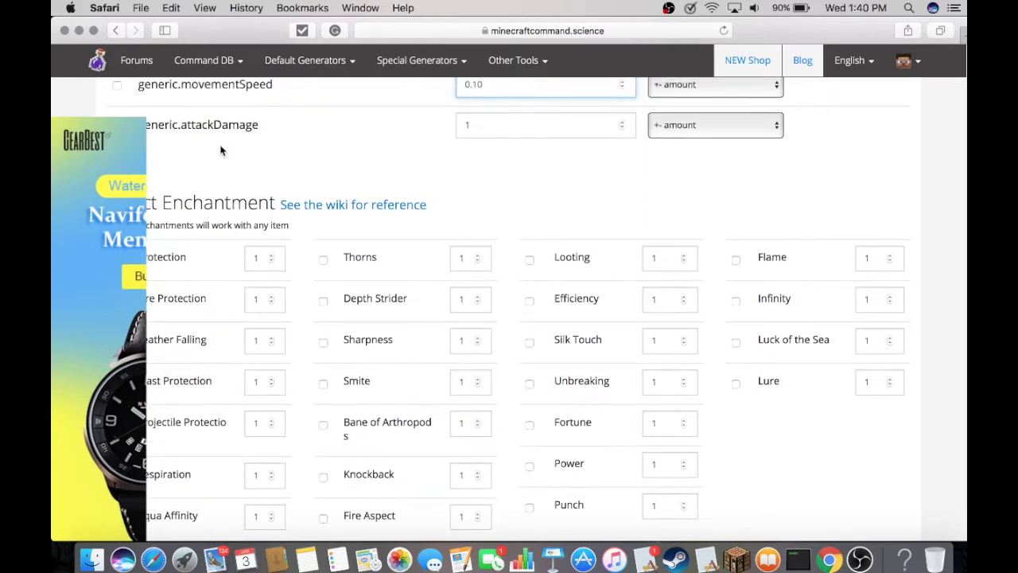
Enable the generic.maxHealth and generic.movementSpeed attributes for the weapon
scroll(268, 125, down, 1)
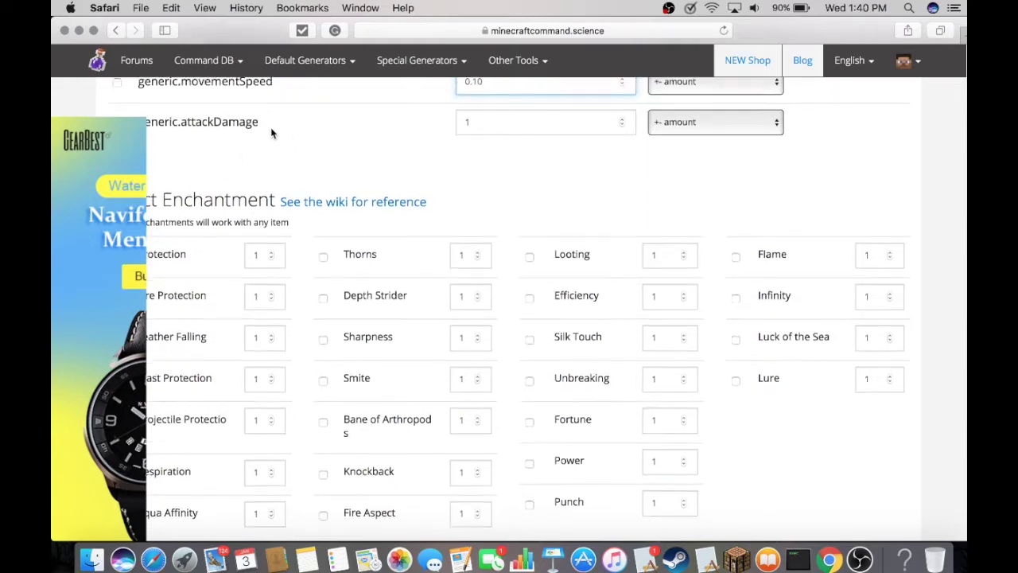
scroll(334, 326, up, 1)
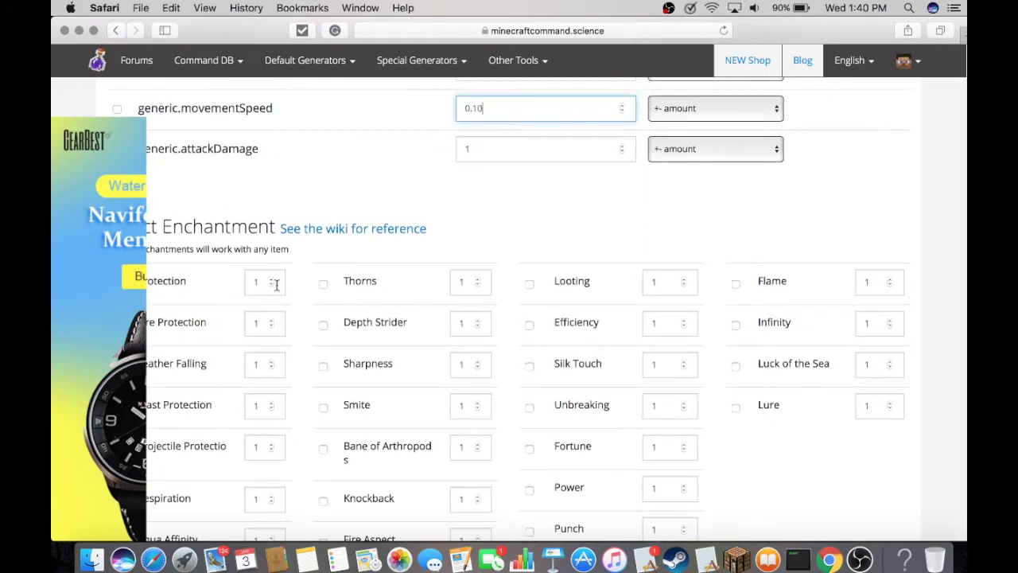
scroll(234, 209, up, 3)
scroll(318, 236, down, 2)
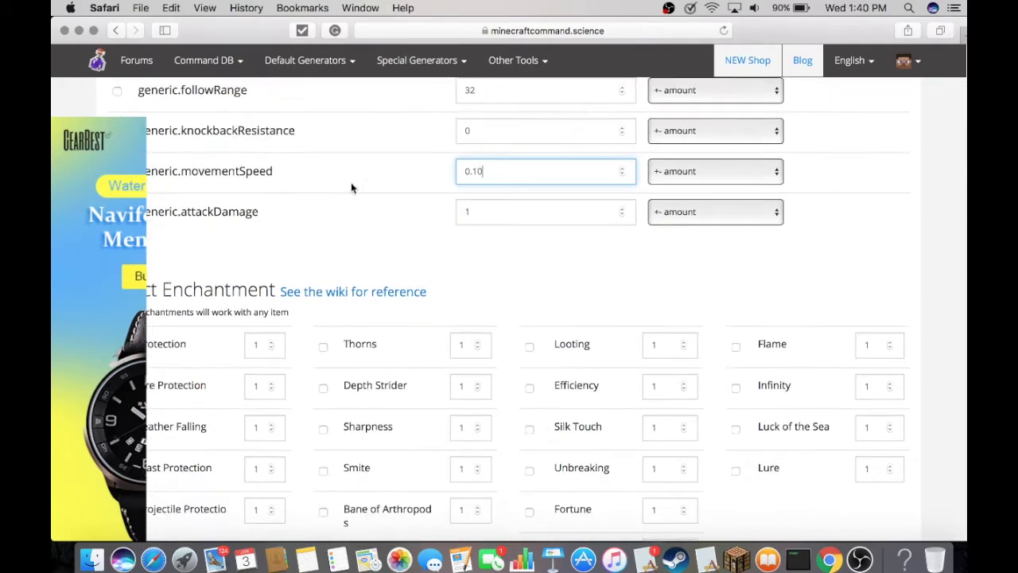
scroll(351, 188, up, 3)
scroll(353, 248, down, 2)
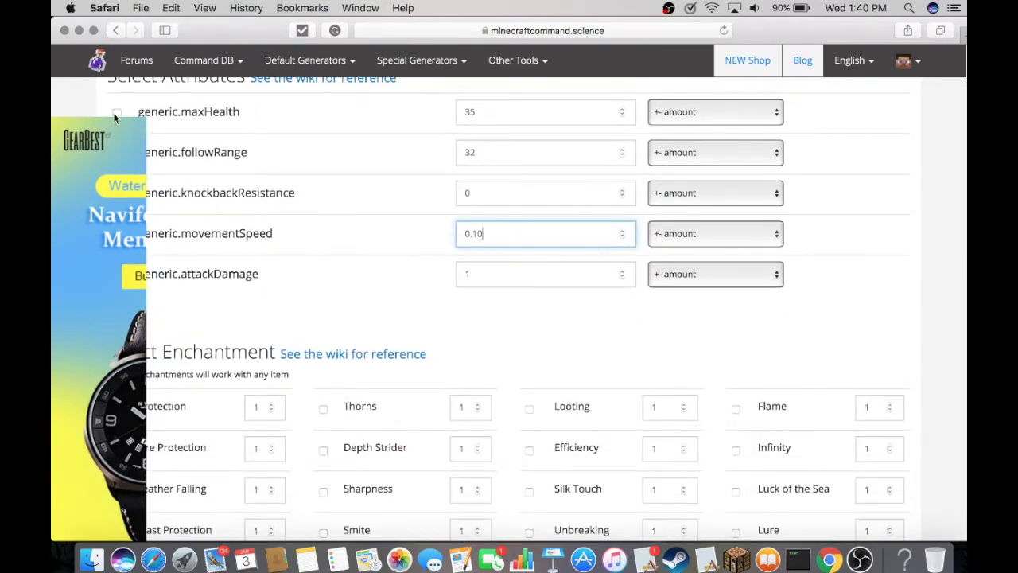
click(117, 113)
scroll(215, 147, down, 2)
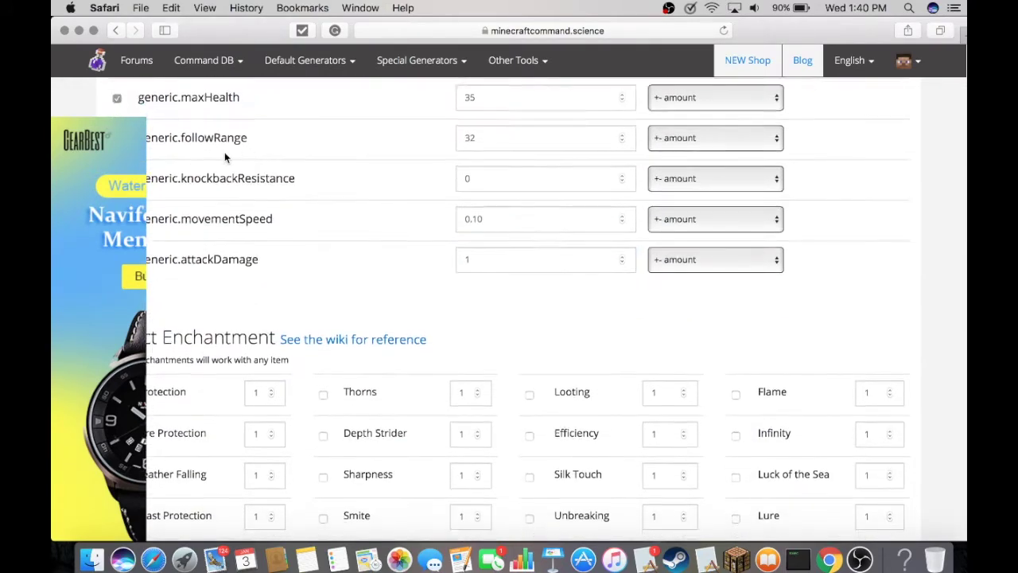
scroll(169, 136, down, 3)
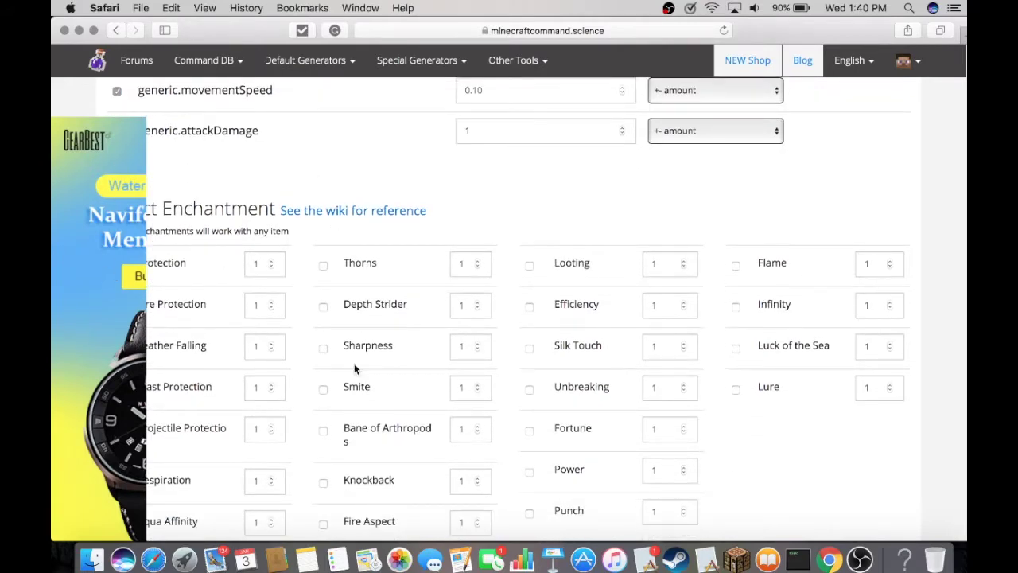
Enable the Sharpness enchantment on the weapon at level 25
scroll(355, 369, down, 5)
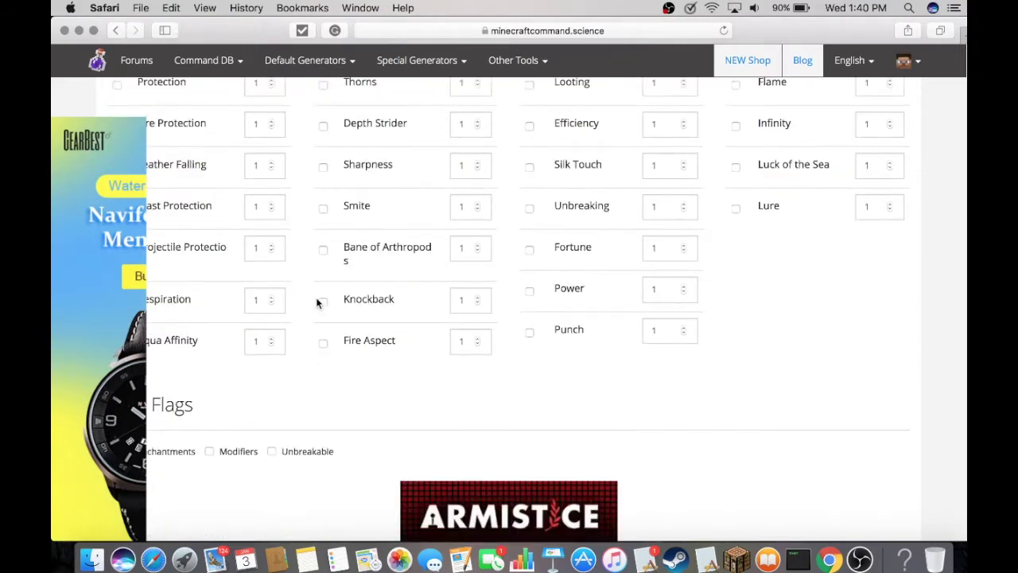
scroll(316, 302, up, 3)
double_click(461, 245)
text(5)
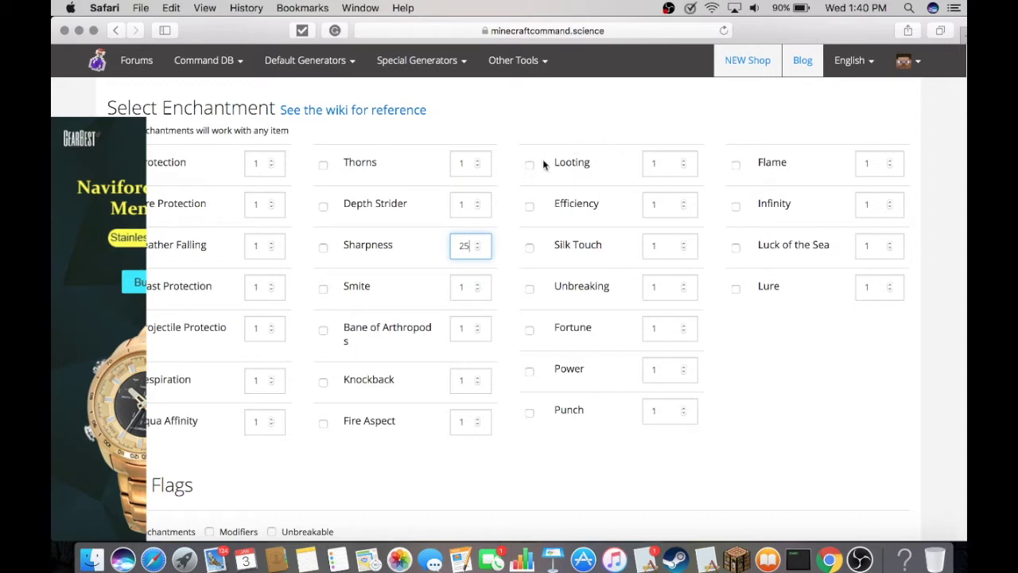
click(541, 120)
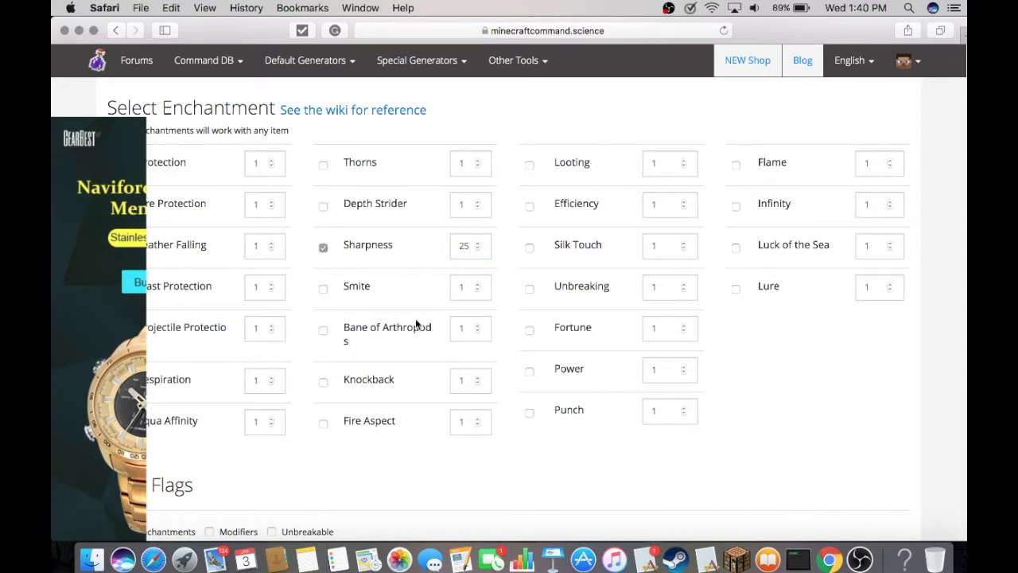
Enable the Knockback enchantment at level 25 and raise the Sharpness level to 100
click(483, 383)
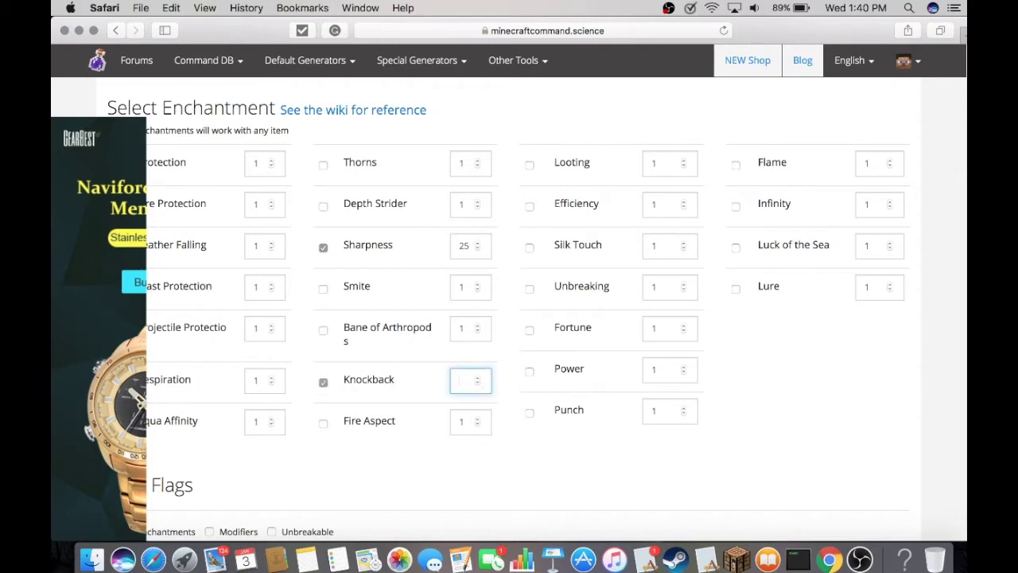
click(838, 381)
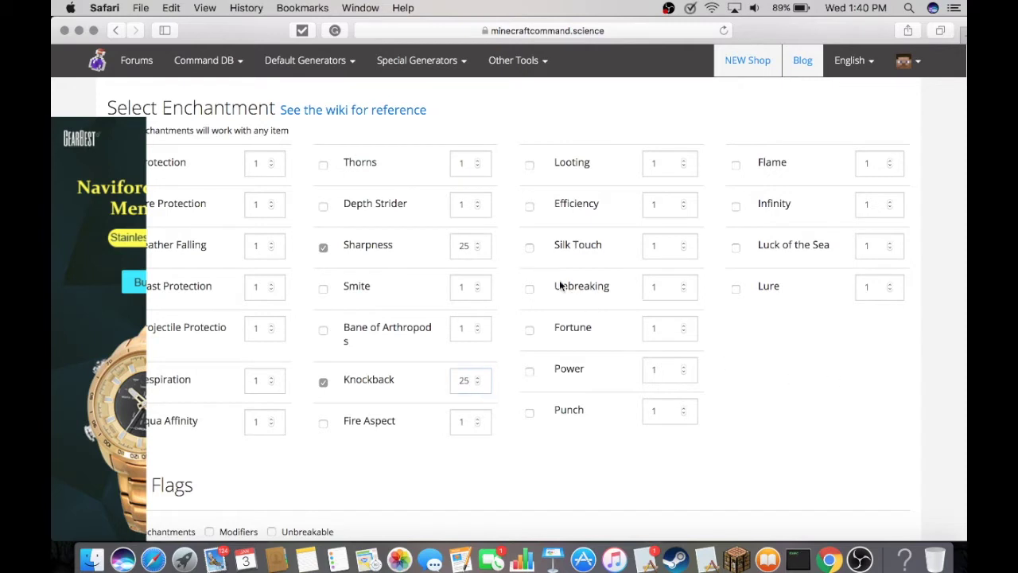
click(464, 249)
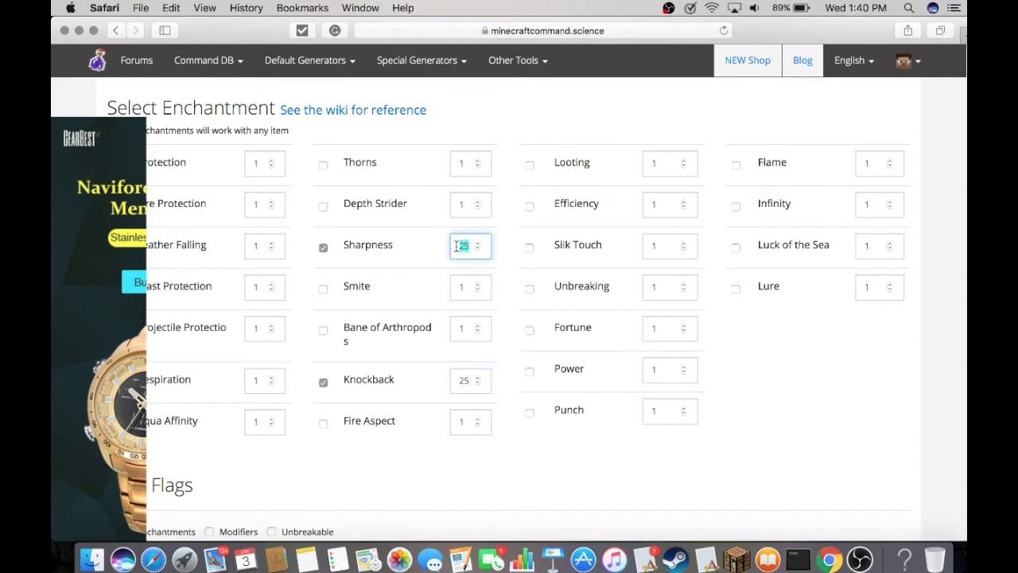
click(811, 335)
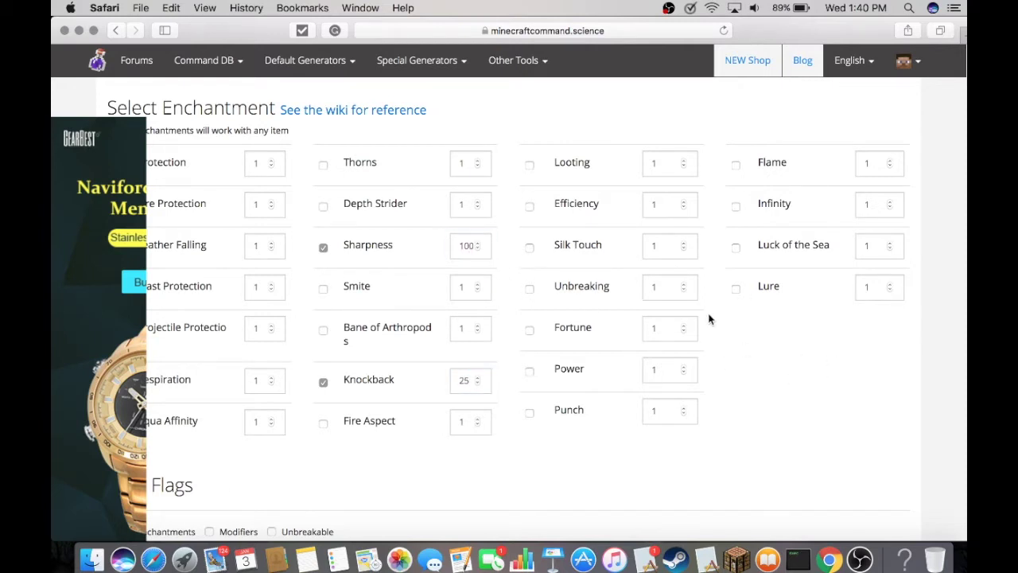
Review the generated give command for the Piranha and minify it
scroll(301, 353, down, 1)
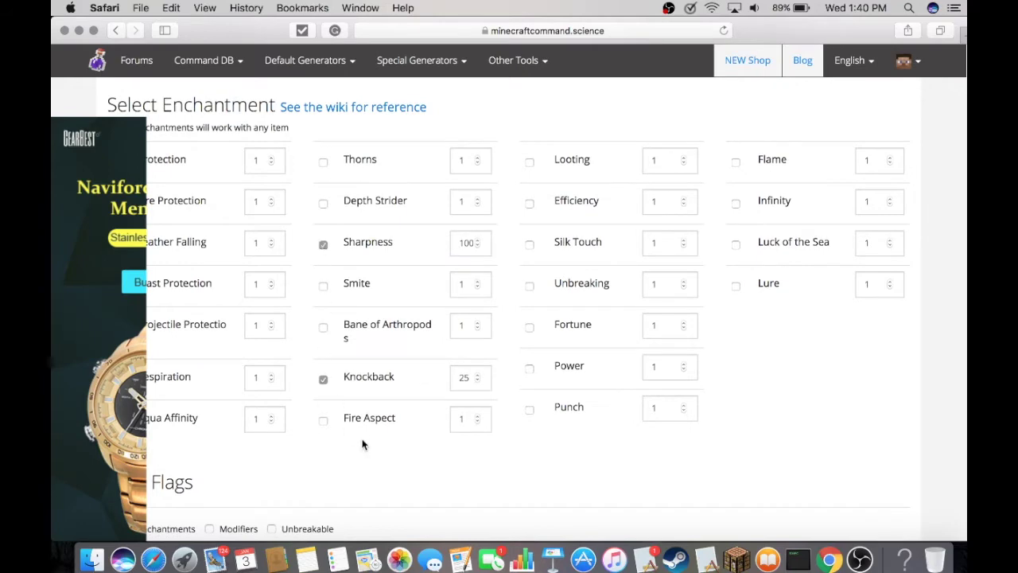
scroll(362, 444, down, 10)
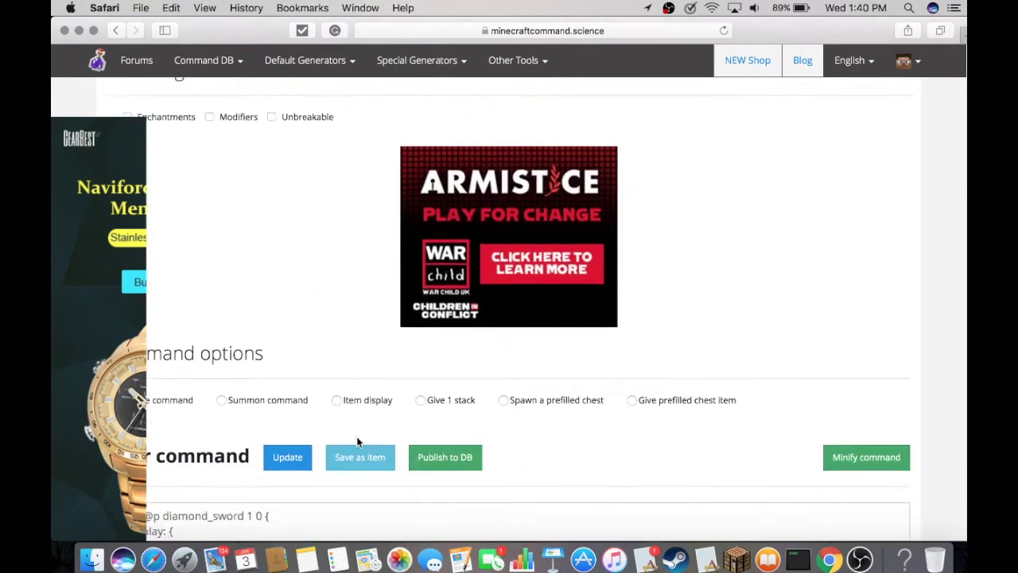
scroll(357, 440, down, 15)
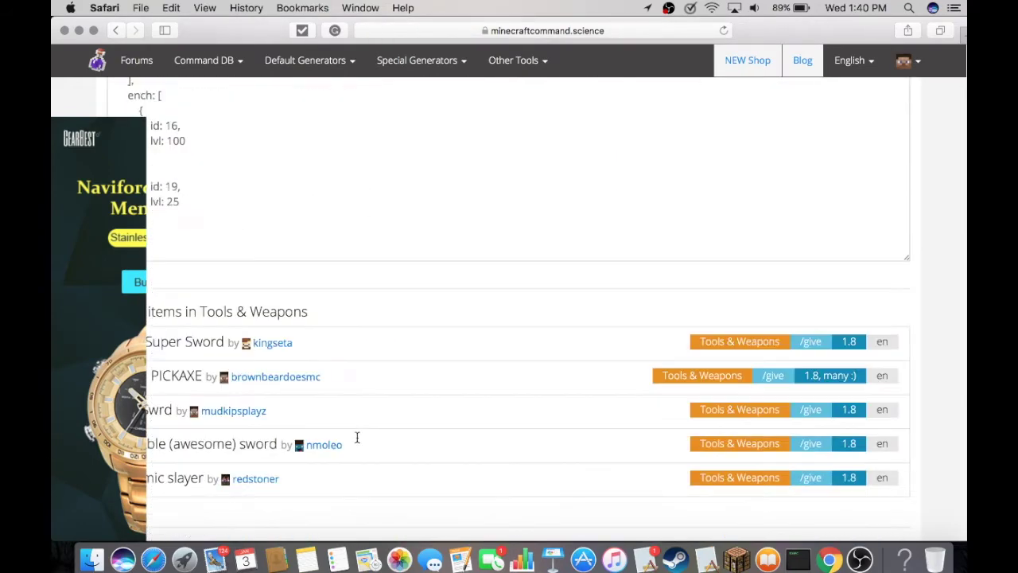
scroll(357, 443, up, 10)
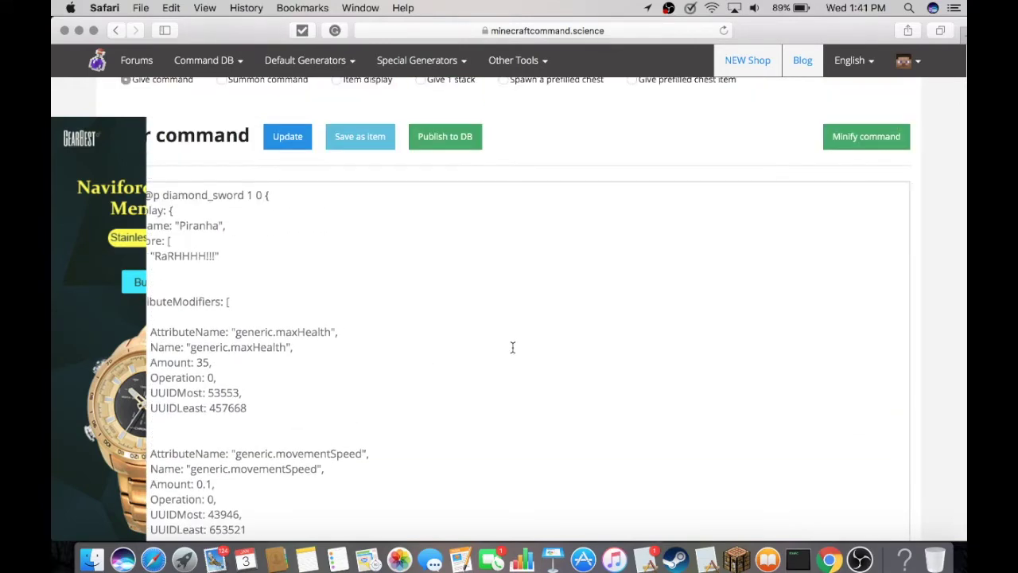
scroll(512, 346, up, 1)
click(857, 162)
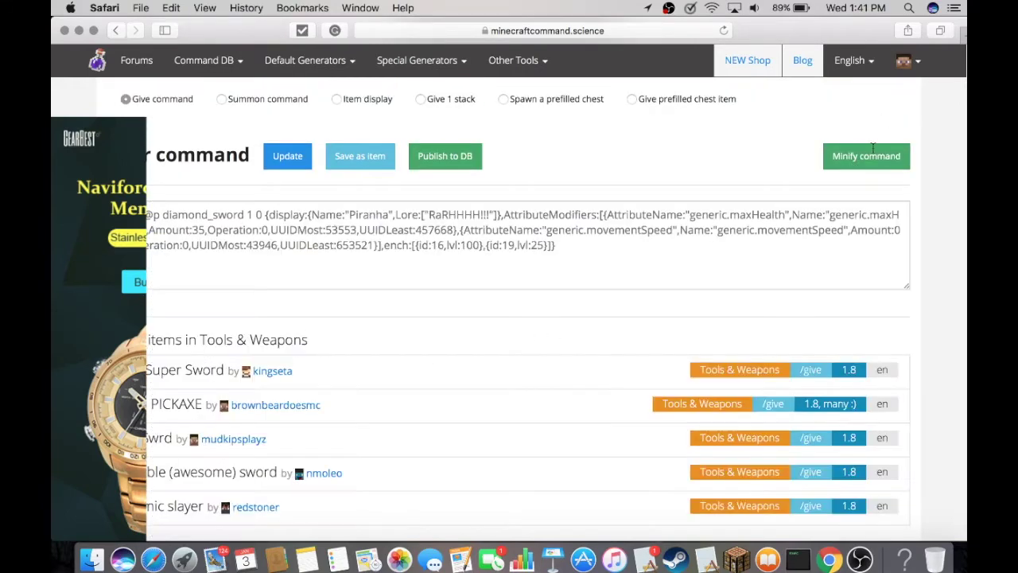
Copy the whole minified give command and switch to Minecraft
drag(625, 248, 193, 216)
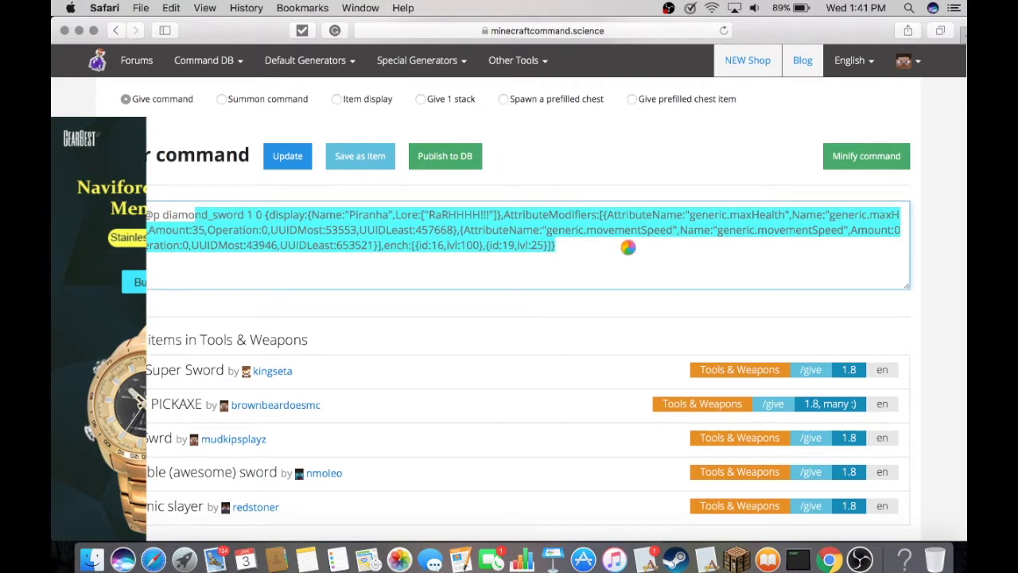
click(738, 559)
click(573, 171)
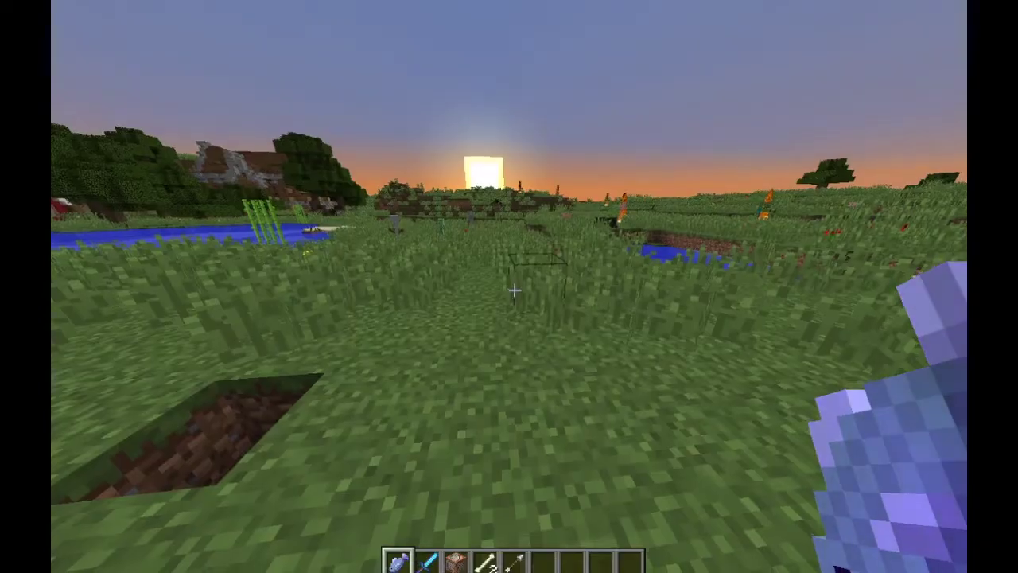
Hold the command block and move the worn boots from the armor slot into the inventory storage
key(3)
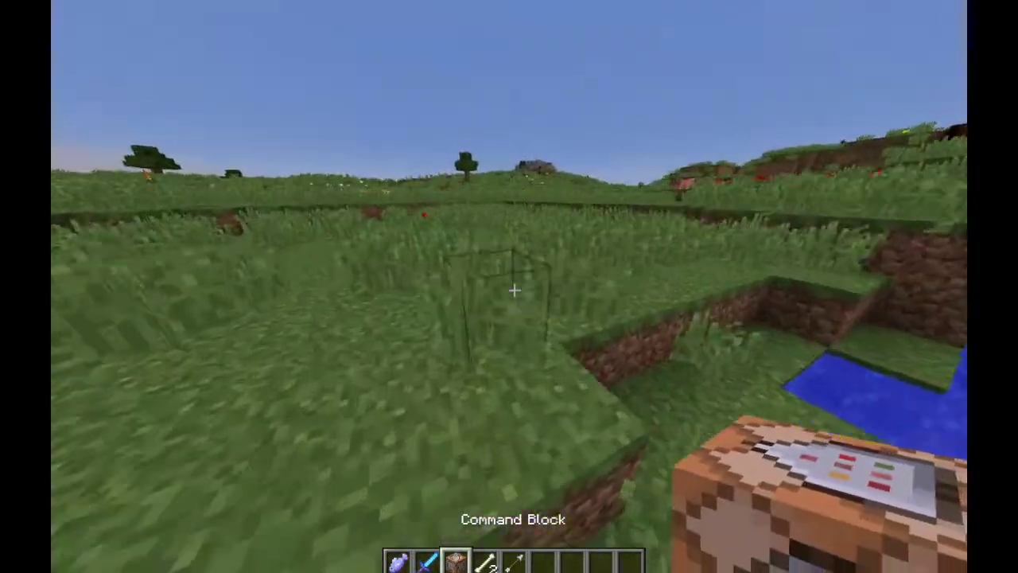
key(e)
click(540, 250)
click(580, 281)
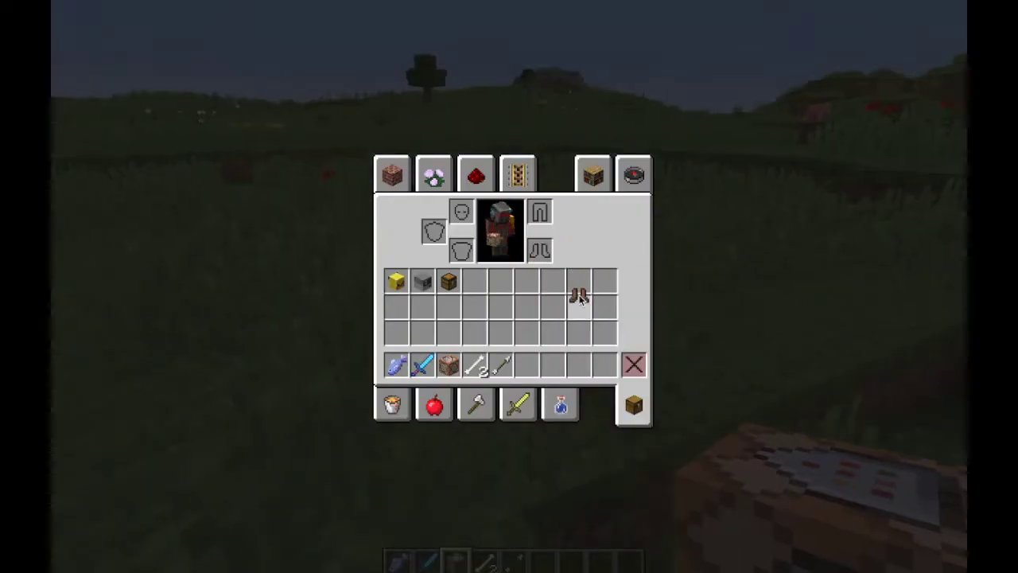
key(e)
Give the nearest player (@p) a command block with the /give command
key(slash)
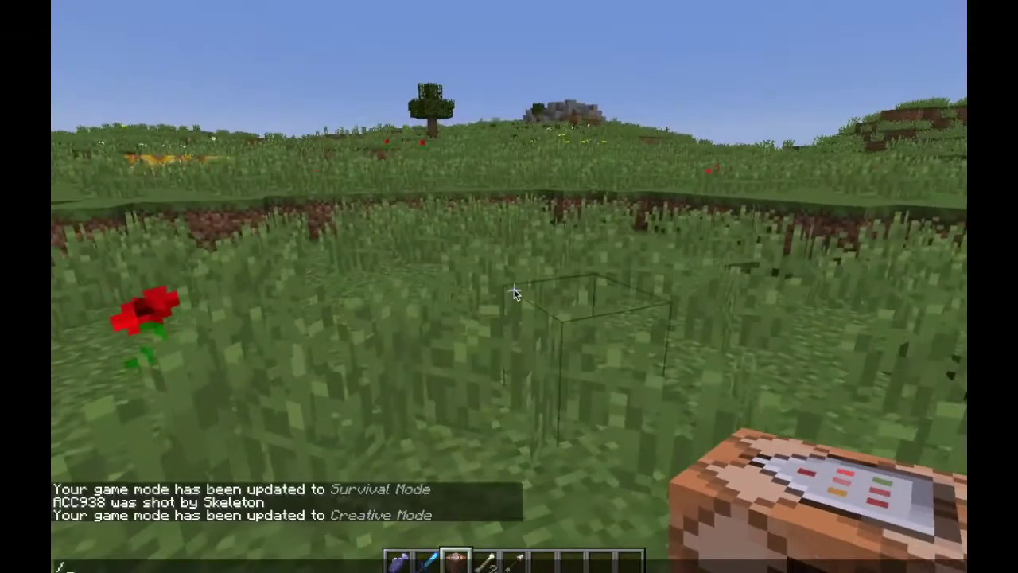
text(give )
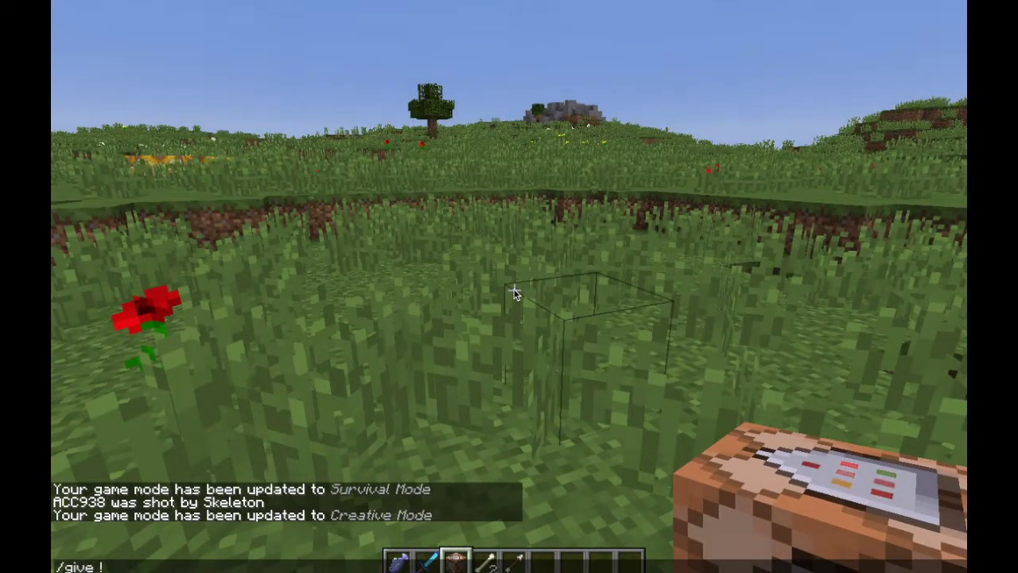
text(@)
text(p minecraft:com)
key(Tab)
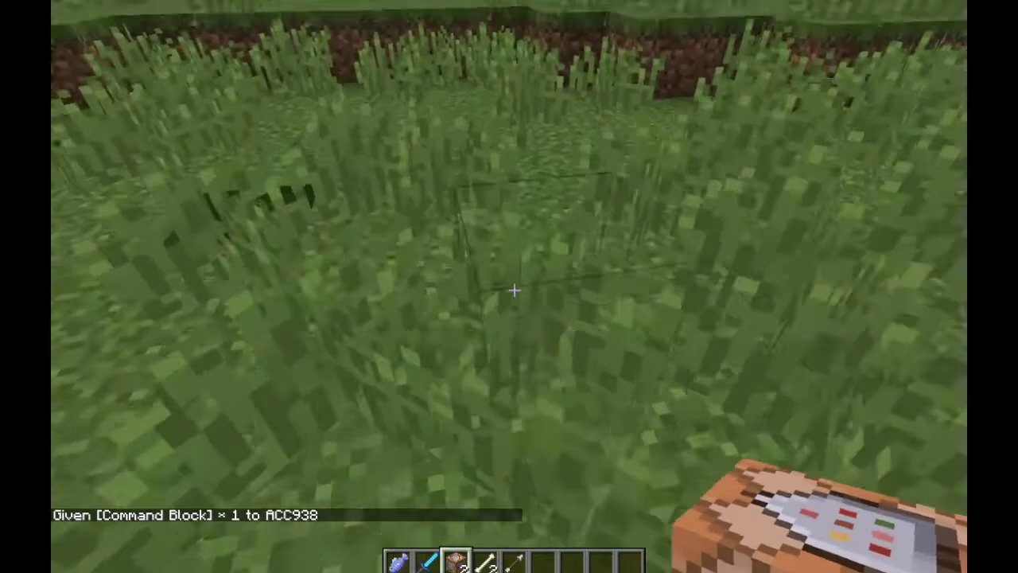
Place a command block on the grass, set it to Always Active, and paste the copied give command into it
right_click(514, 292)
right_click(514, 291)
click(665, 254)
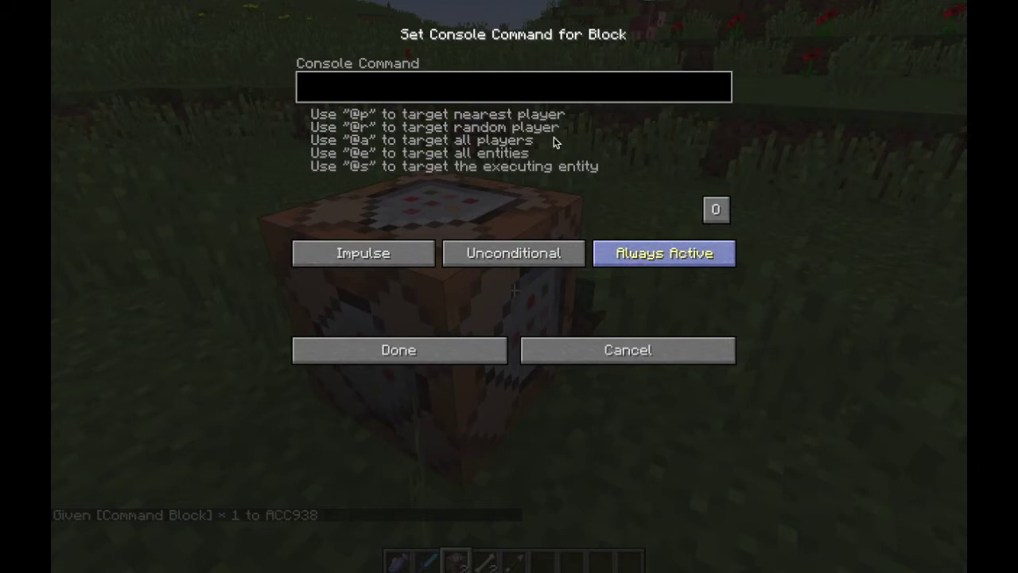
click(496, 91)
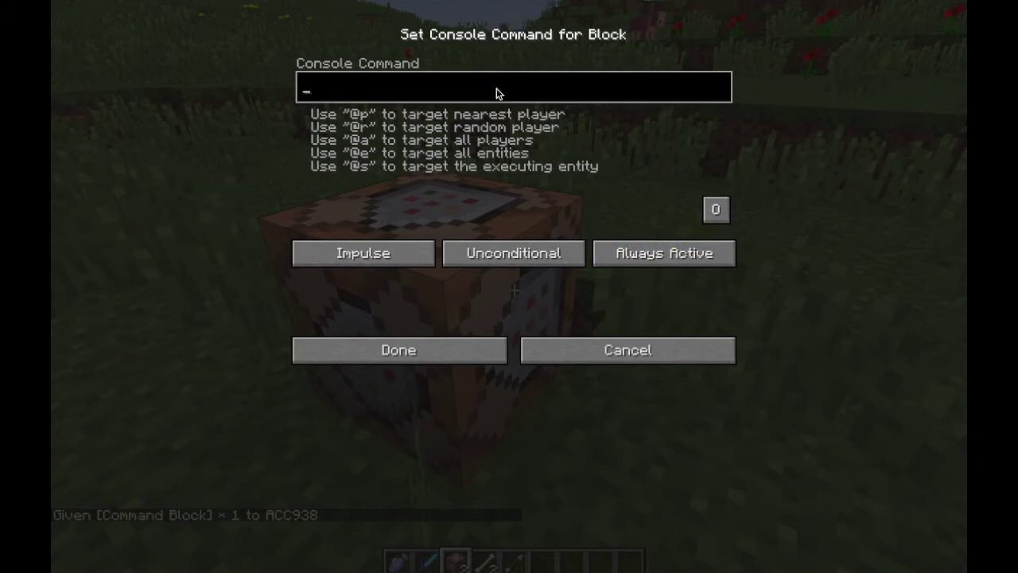
key(ctrl+v)
Replace diamond_sword with minecraft:fish in the command block's console command and apply it
key(Left)
key(Left)
key(Left)
key(Left)
key(Left)
key(Left)
key(Left)
key(Left)
key(Left)
key(Left)
key(Left)
key(Left)
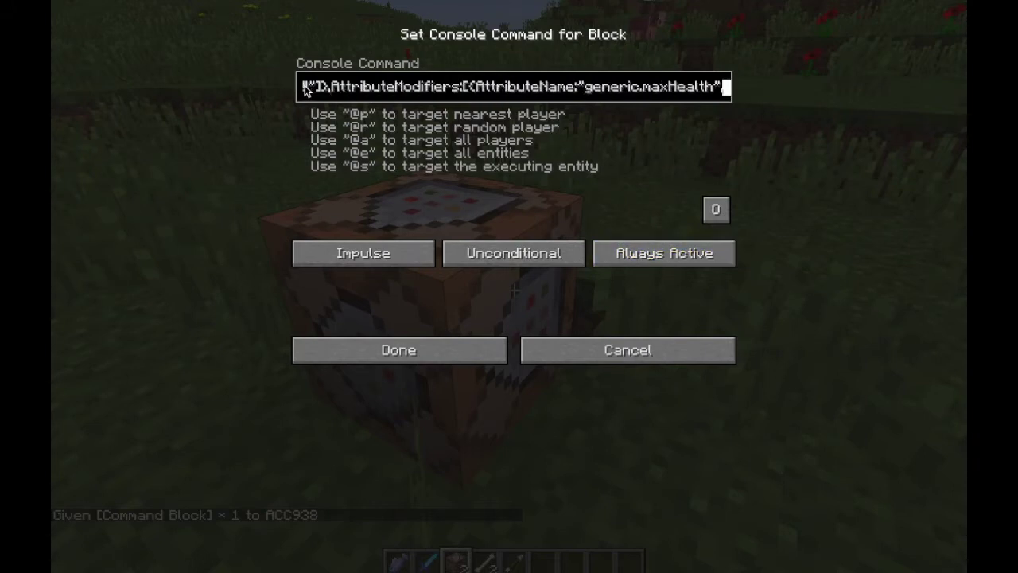
click(480, 88)
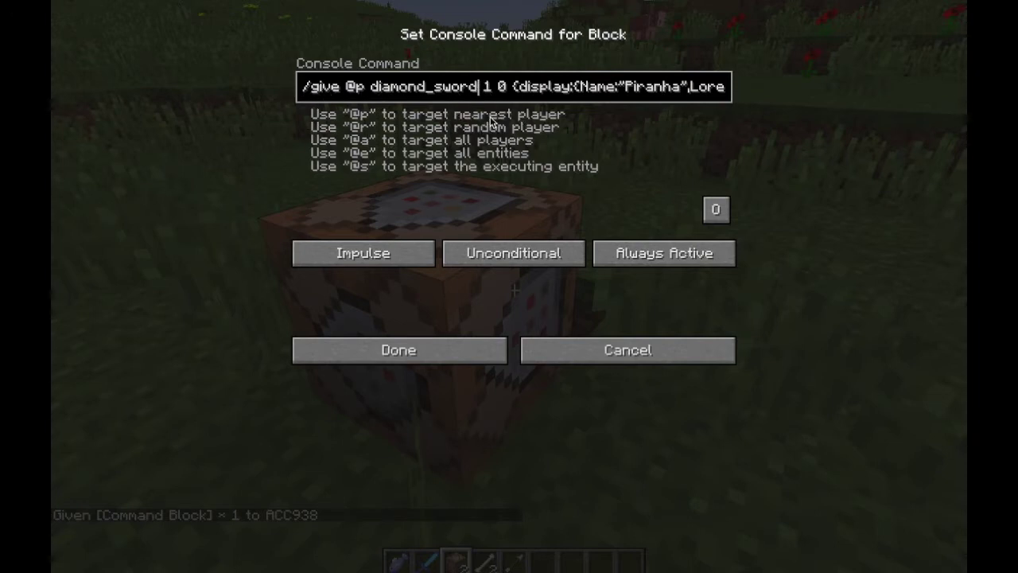
key(BackSpace)
key(BackSpace)
key(BackSpace)
key(BackSpace)
key(BackSpace)
key(BackSpace)
key(BackSpace)
key(BackSpace)
key(BackSpace)
key(BackSpace)
key(BackSpace)
key(BackSpace)
key(BackSpace)
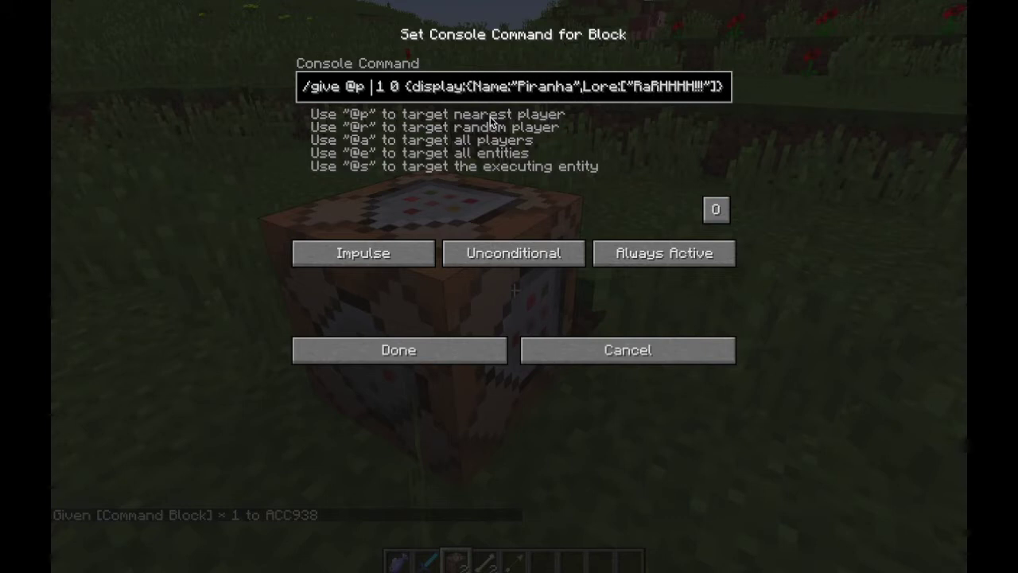
text(minecraft:)
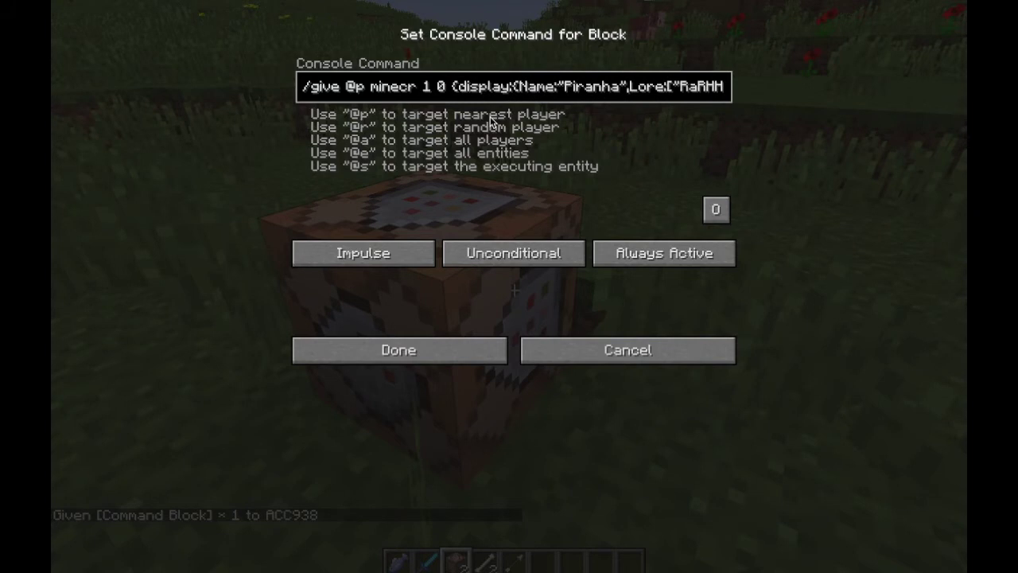
text(fish)
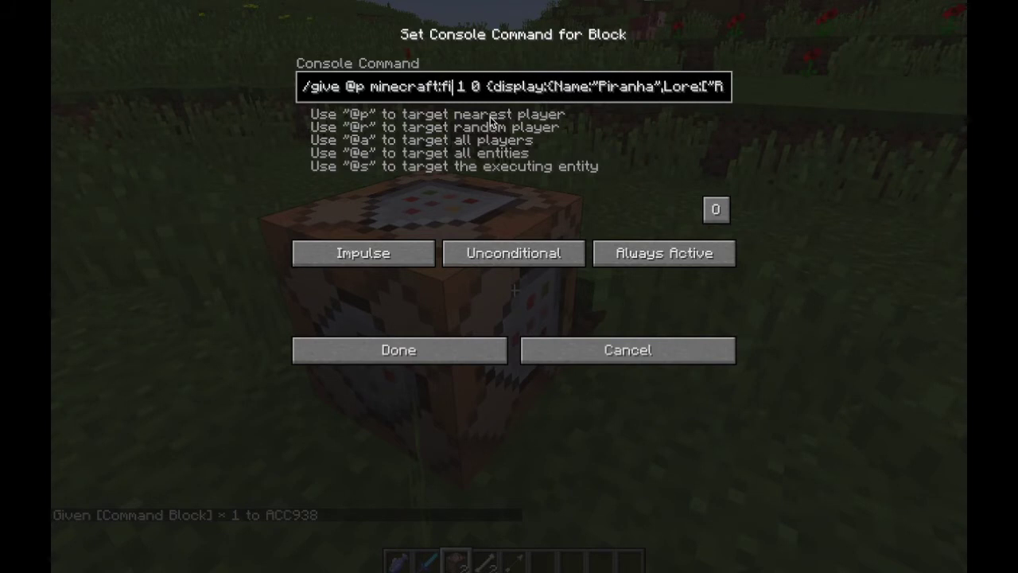
click(484, 348)
Hold the Piranha fish and inspect its enchantments, lore and attributes in the inventory
key(6)
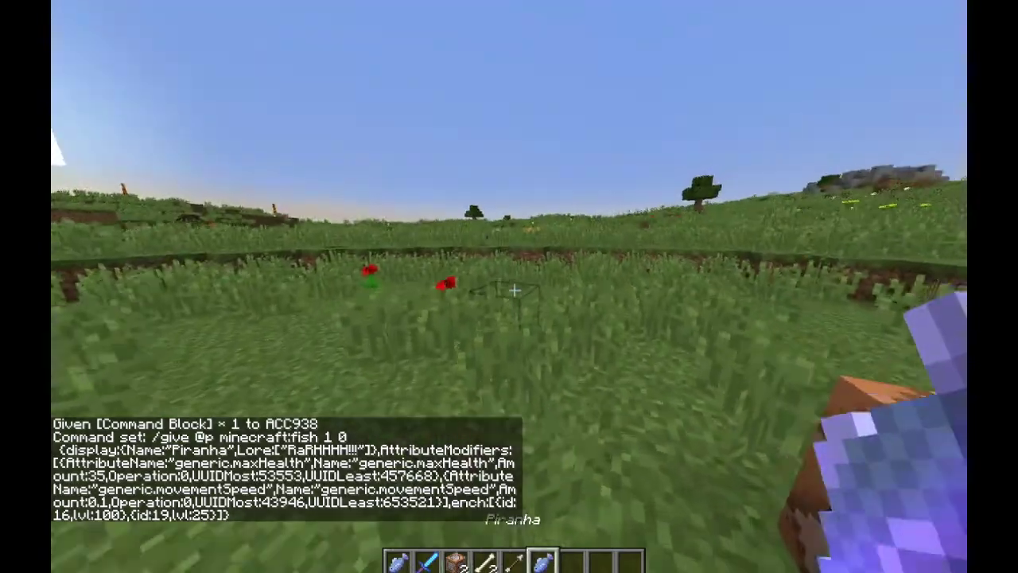
key(w)
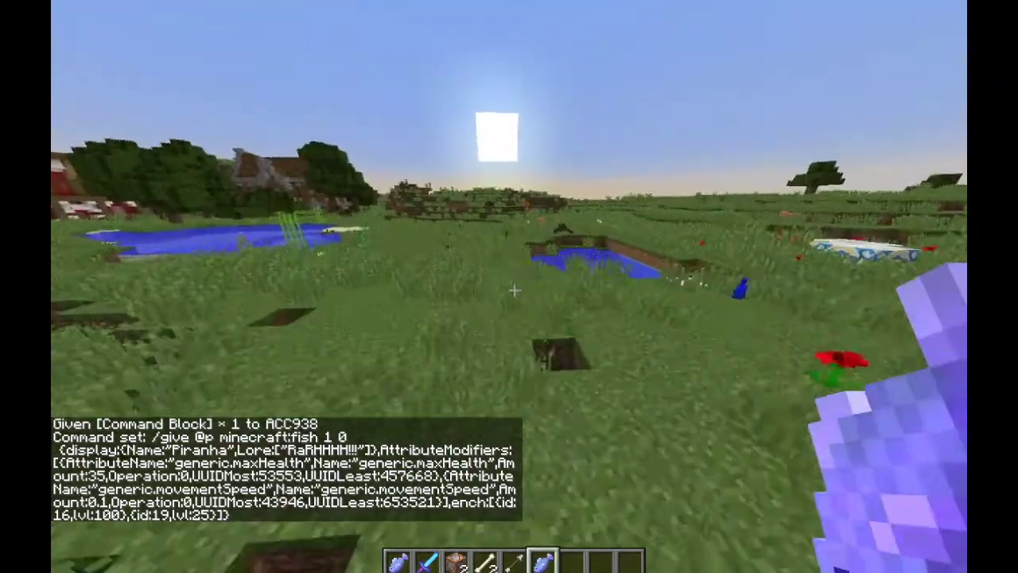
key(e)
key(e)
key(e)
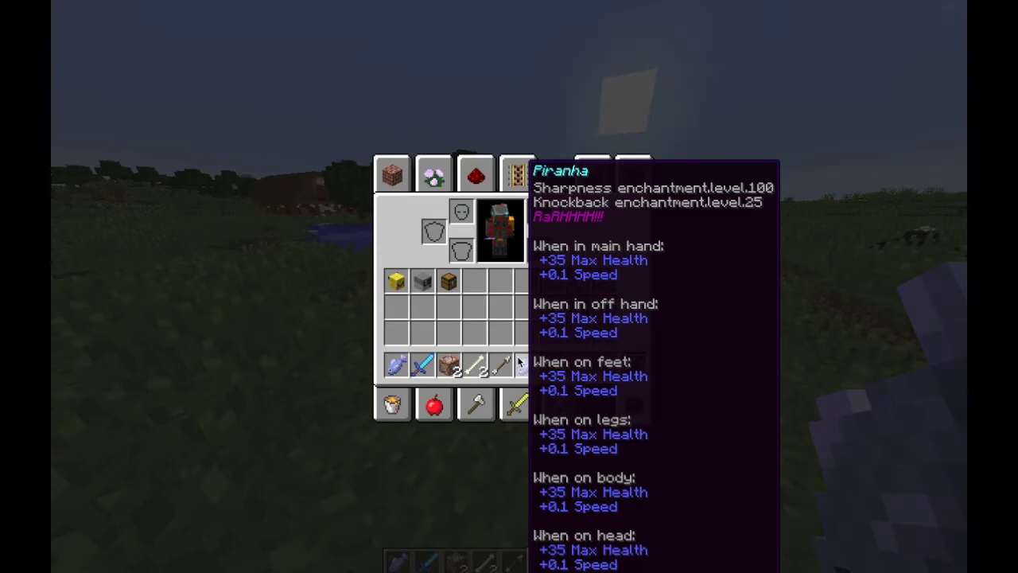
Leave the inventory and strike the nearby mobs in the grass field with the Piranha fish
key(e)
key(w)
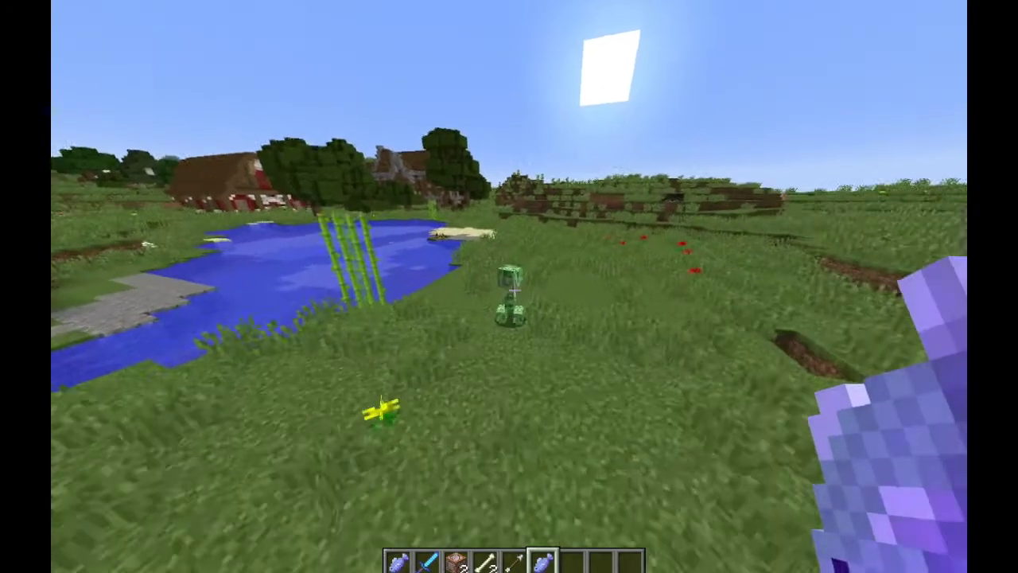
right_click(515, 291)
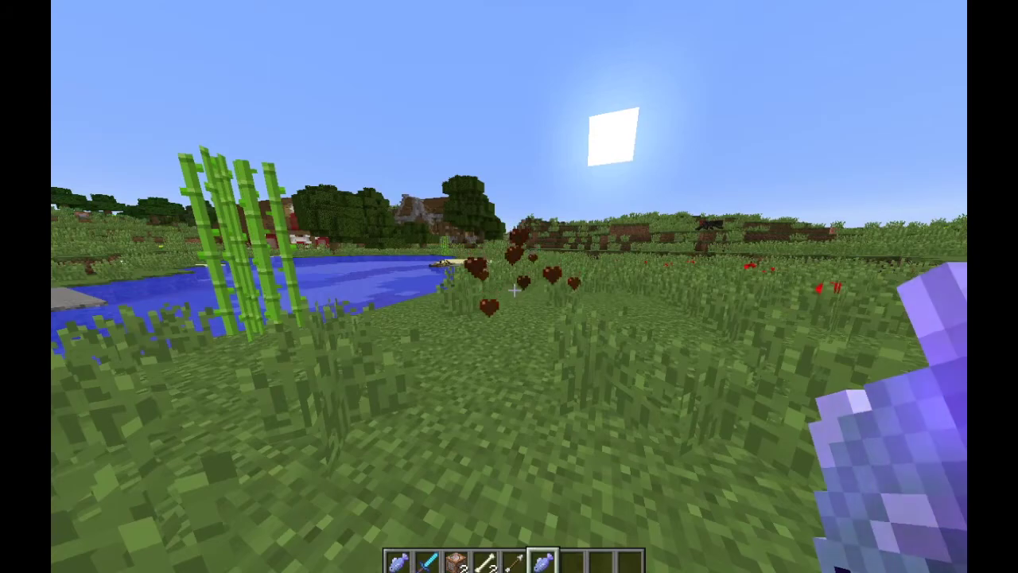
key(w)
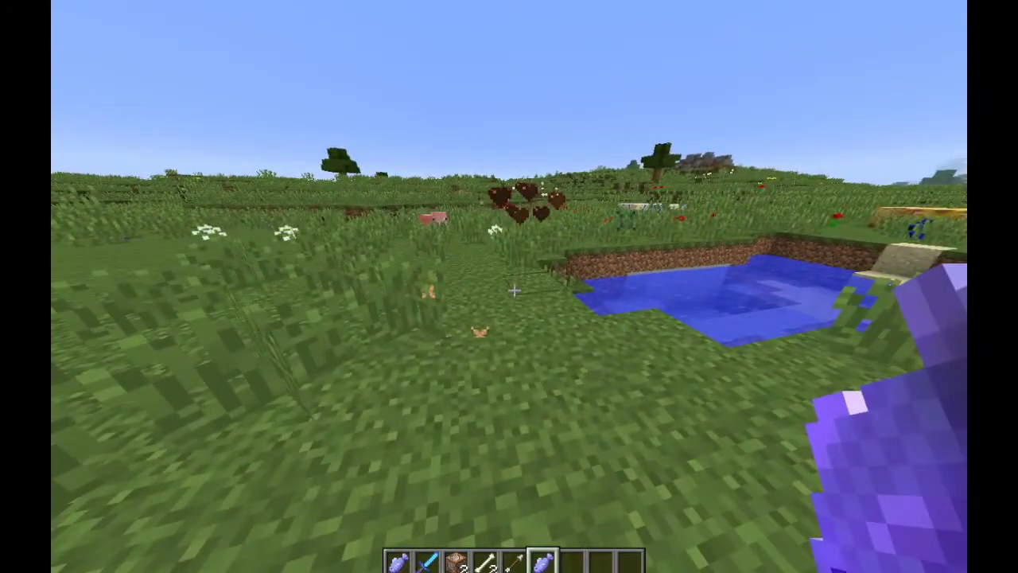
key(w)
click(515, 290)
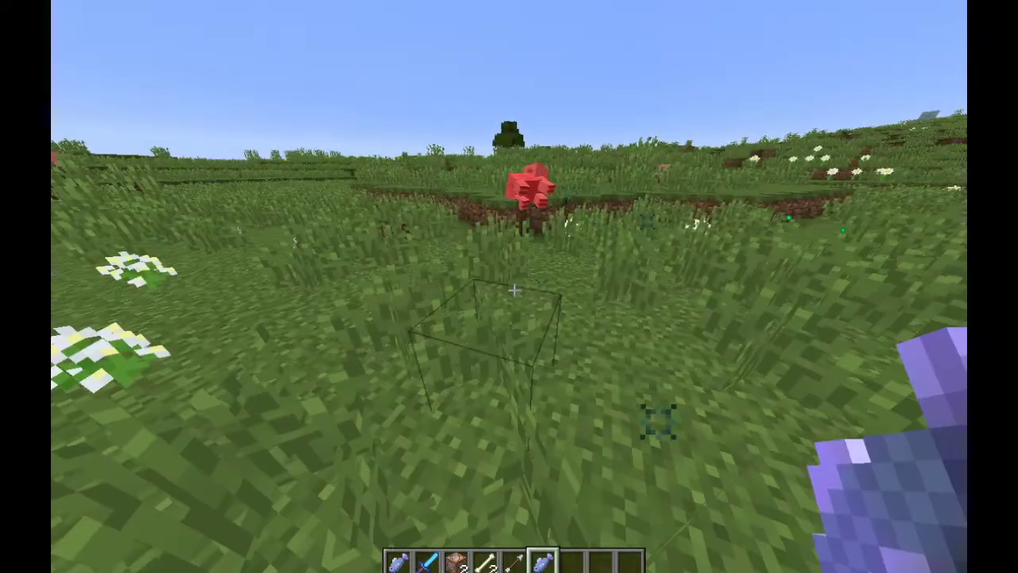
key(w)
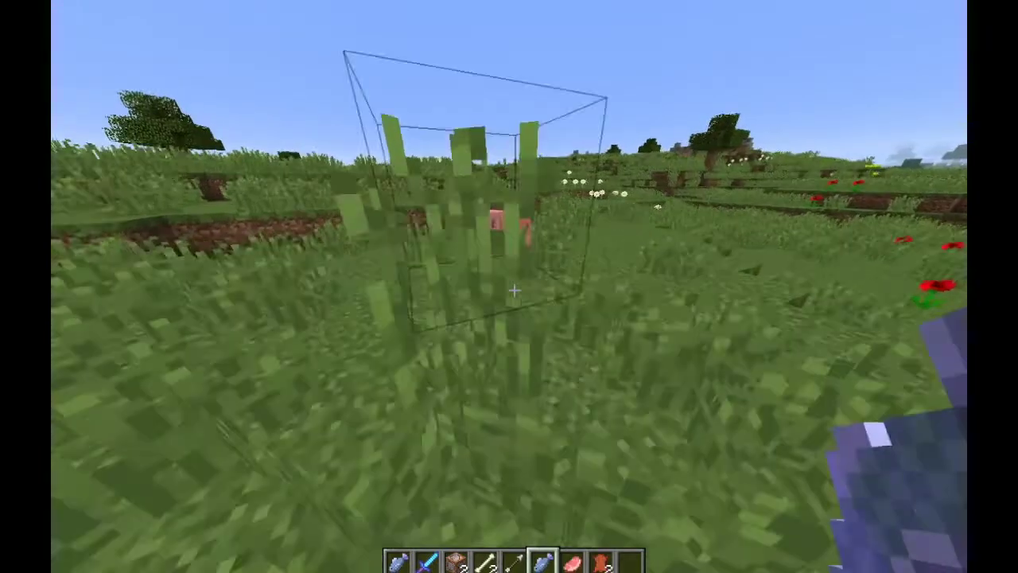
click(515, 290)
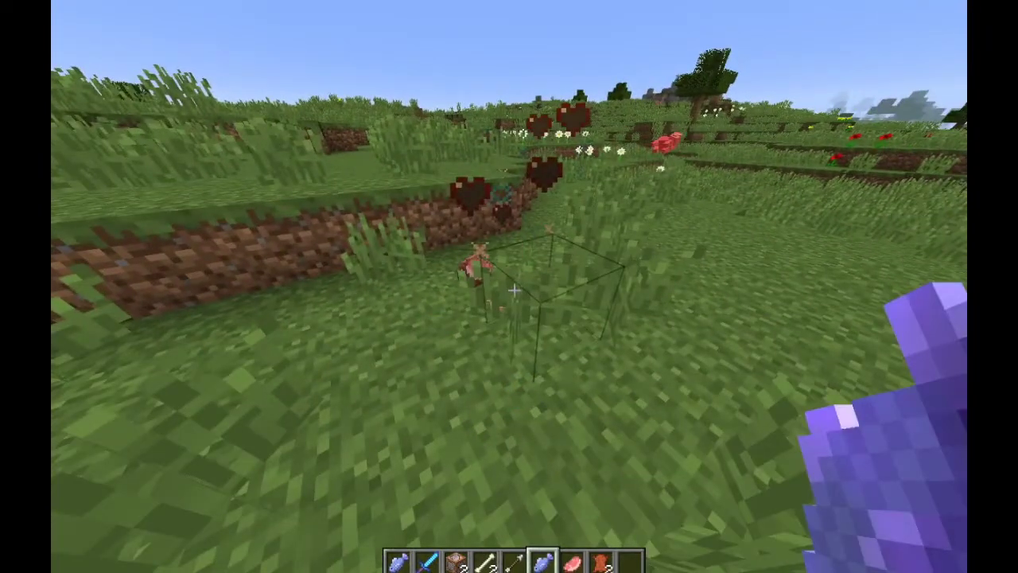
key(w)
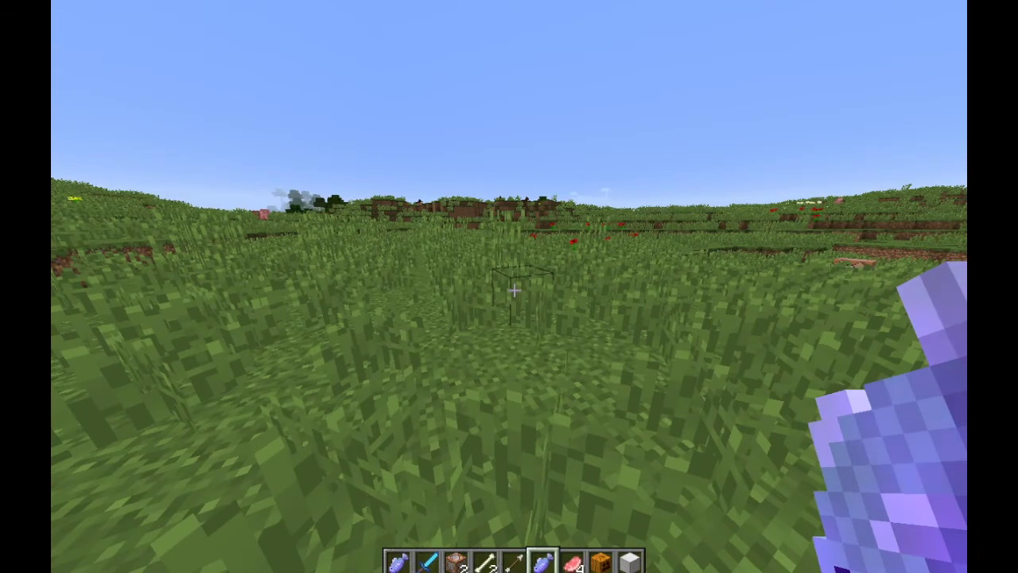
Hit the pig beside the dirt ledge with the Piranha fish and head back towards the ponds
key(slash)
text(gamemode survival)
key(Return)
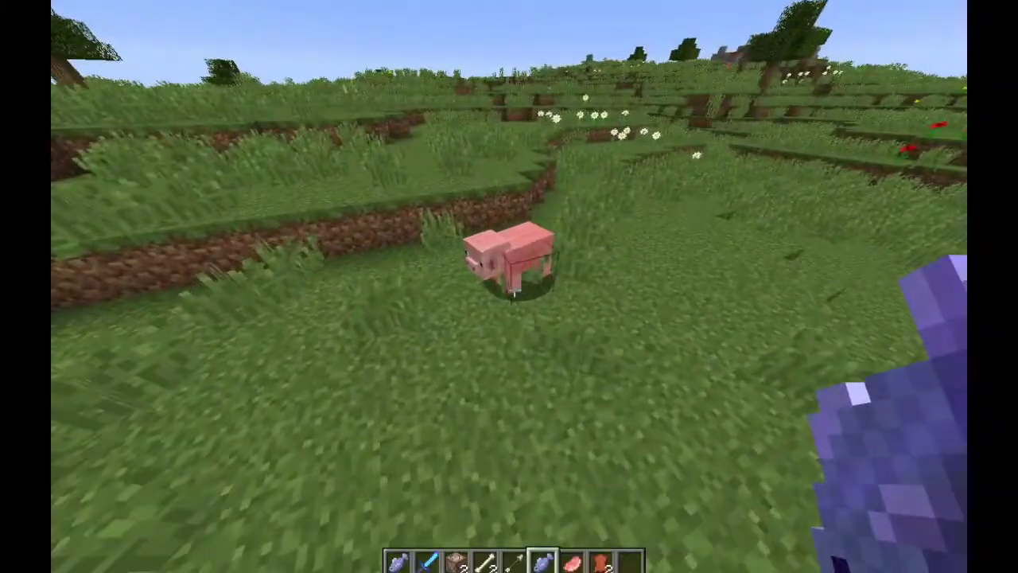
click(515, 290)
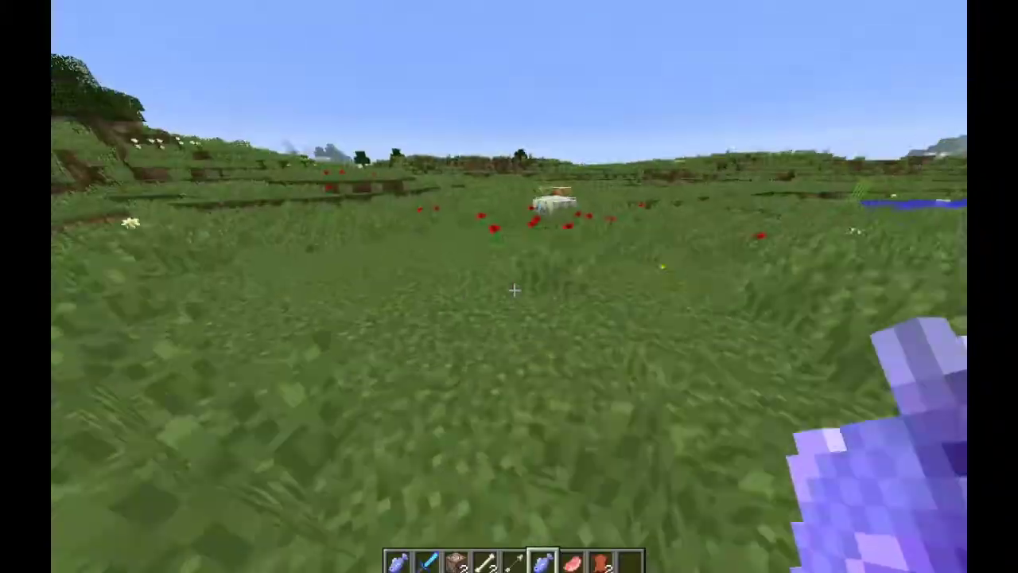
key(w)
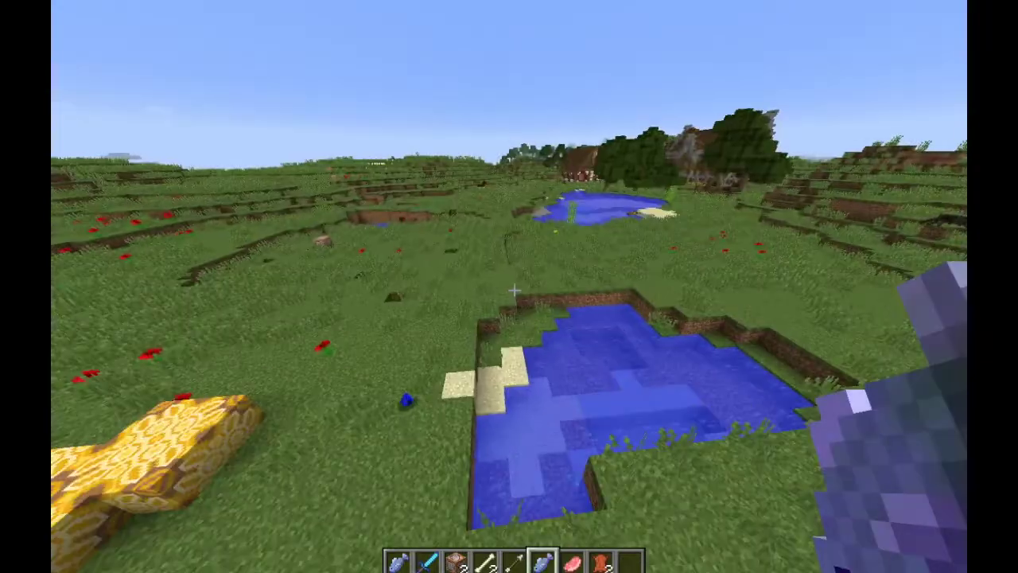
key(w)
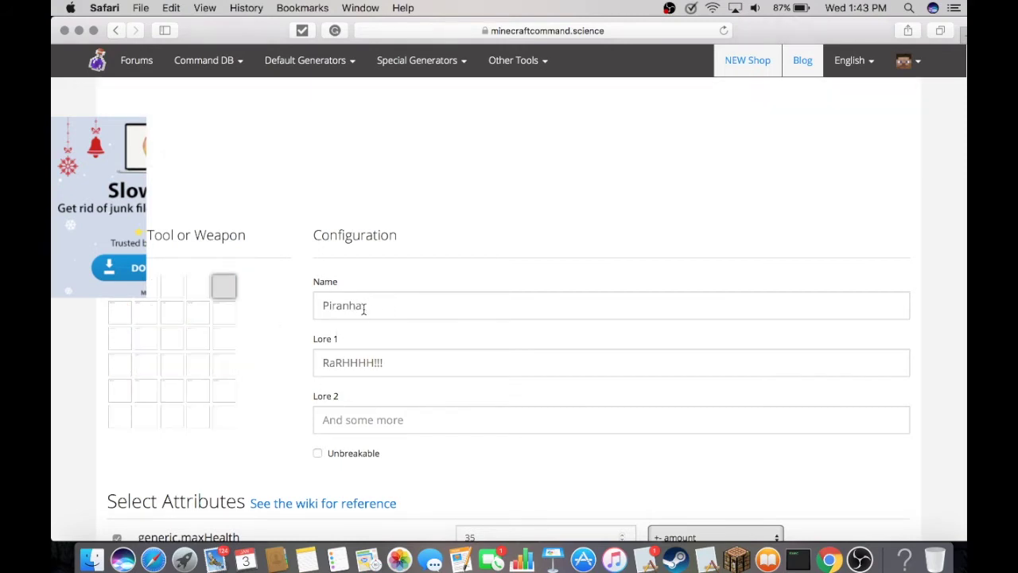
Switch to the generator page in Safari and replace the item's name with Ninja Taqti
click(356, 307)
drag(363, 307, 320, 304)
text(Nun)
key(BackSpace)
key(BackSpace)
text(in)
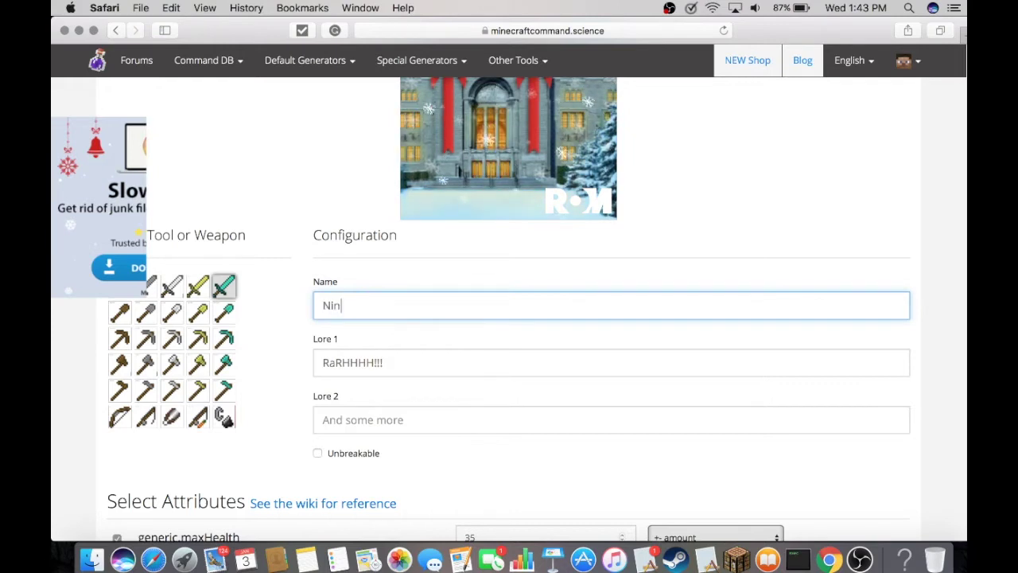
text(ja Ta)
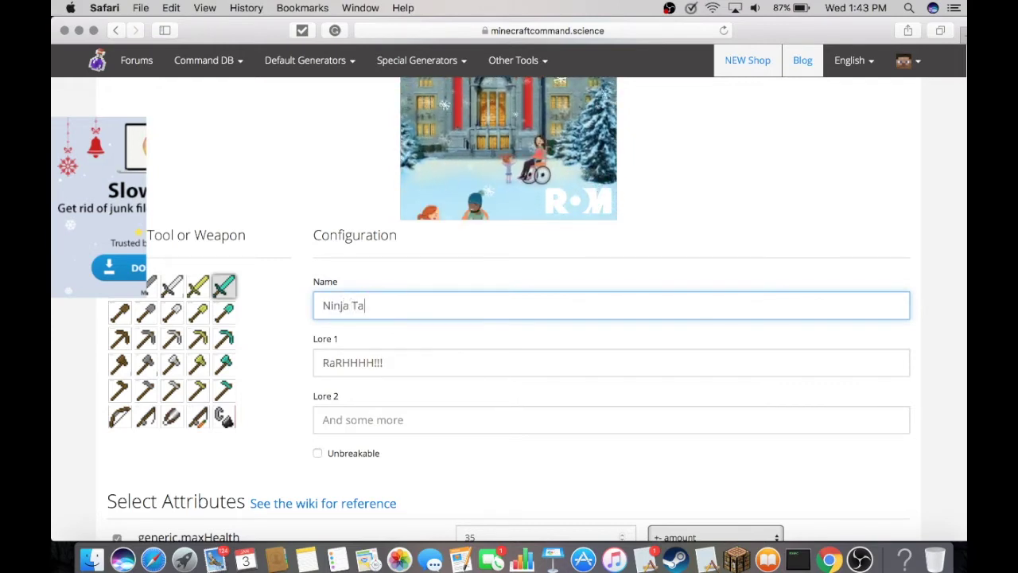
text(qti)
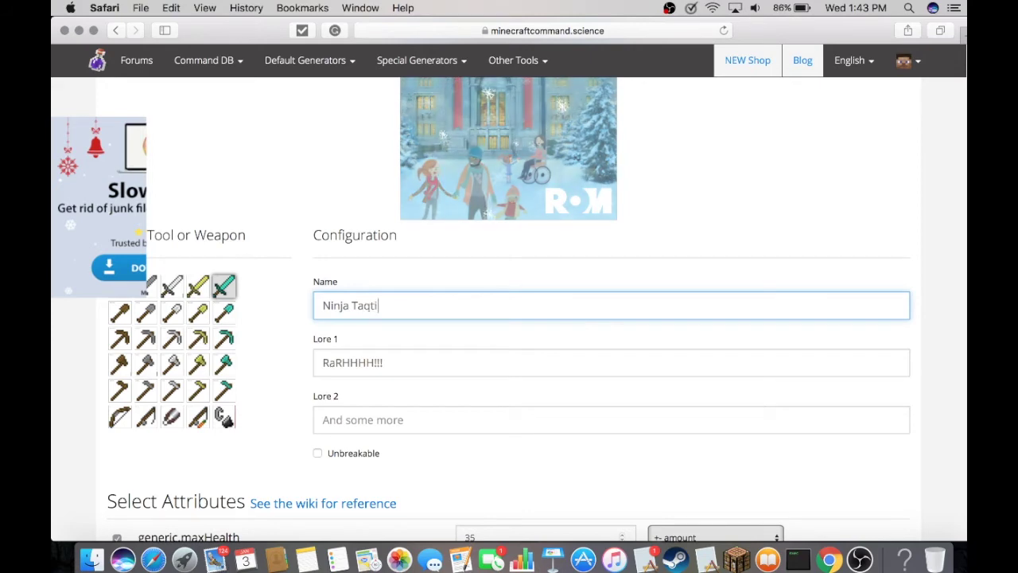
Set the first lore line to "Fast as Hell!" and the second to "Skills", and make the item unbreakable
key(Tab)
text(Fast as Hell!)
key(Tab)
text(Ski)
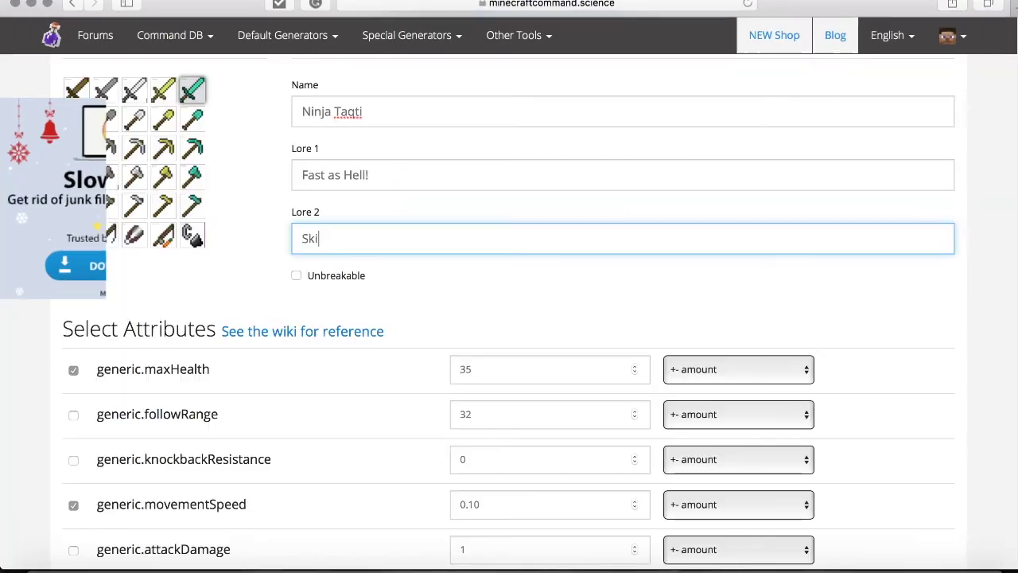
text(lls)
click(296, 275)
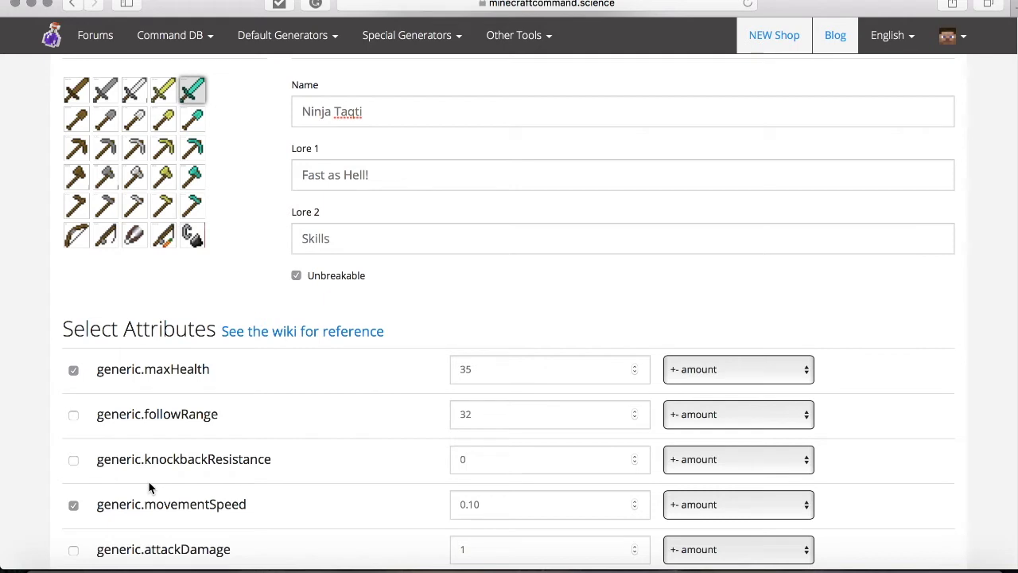
Set the generic.movementSpeed attribute to 0.25
scroll(149, 487, down, 1)
click(572, 498)
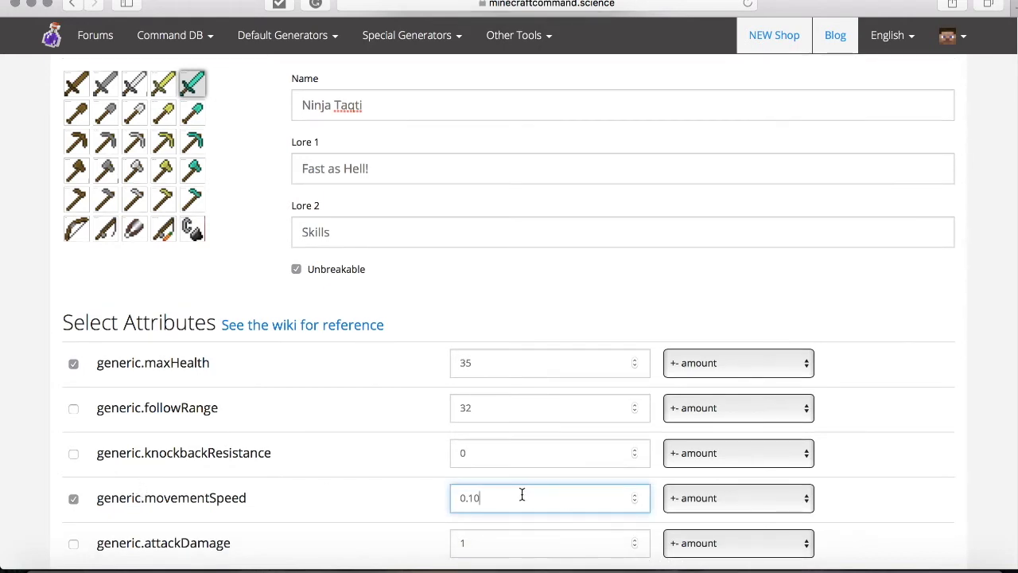
key(BackSpace)
key(BackSpace)
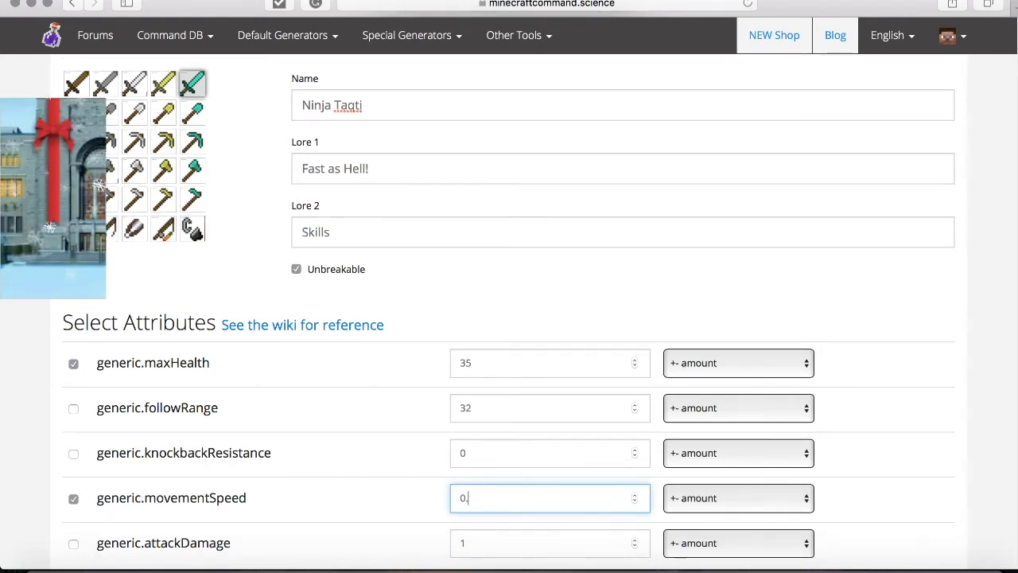
text(25)
Deselect the Sharpness and Knockback enchantments
scroll(496, 502, down, 10)
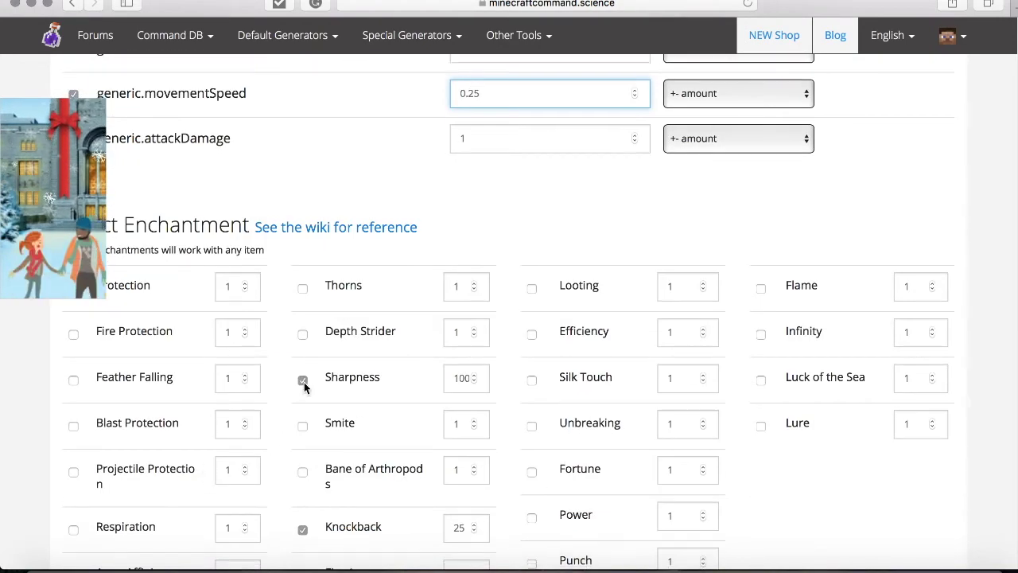
click(302, 383)
click(315, 527)
scroll(514, 469, down, 2)
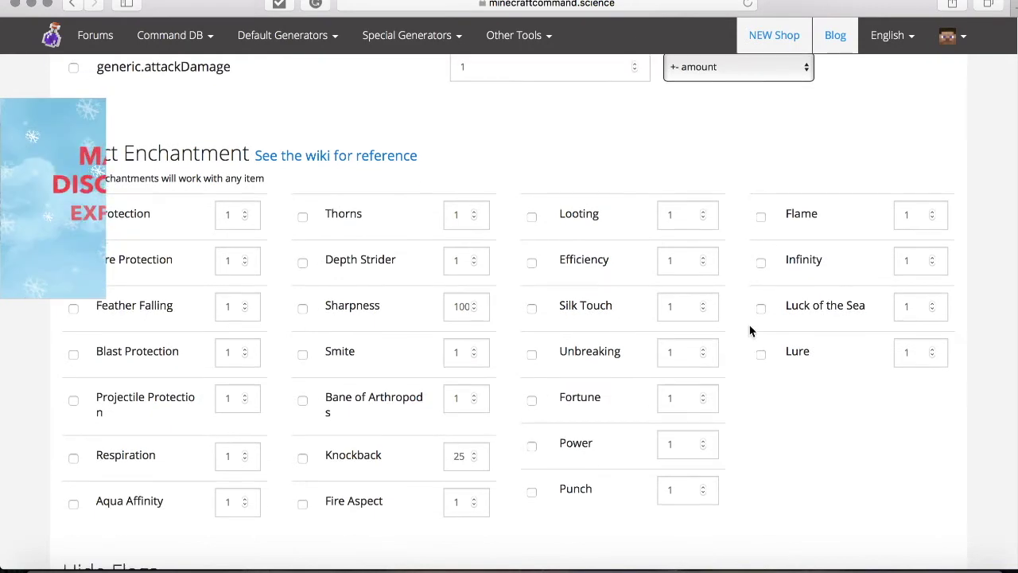
scroll(230, 329, up, 2)
scroll(143, 345, up, 1)
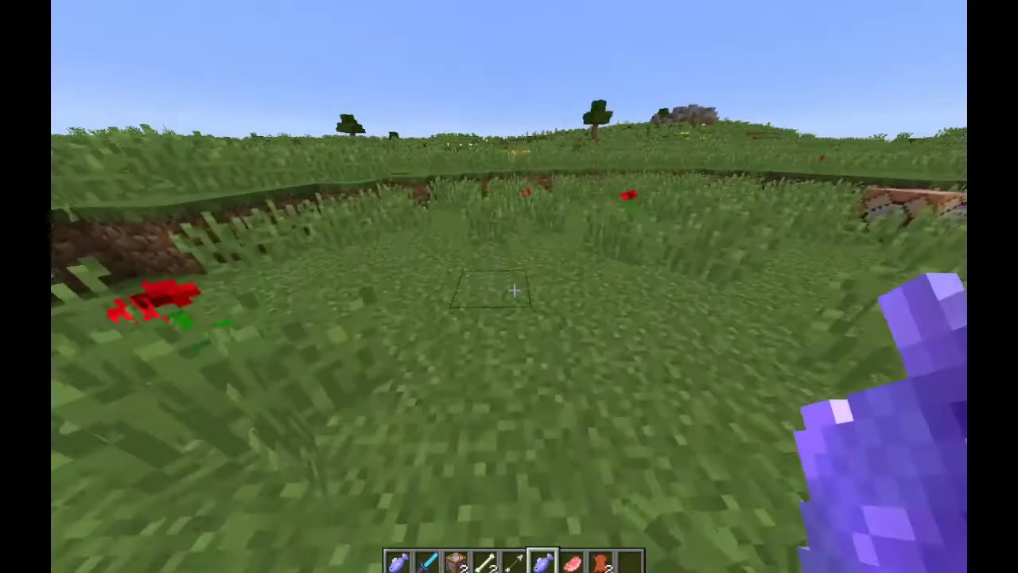
Switch to Minecraft, place a command block on the grass, and paste the Ninja Taqti give command into it
key(3)
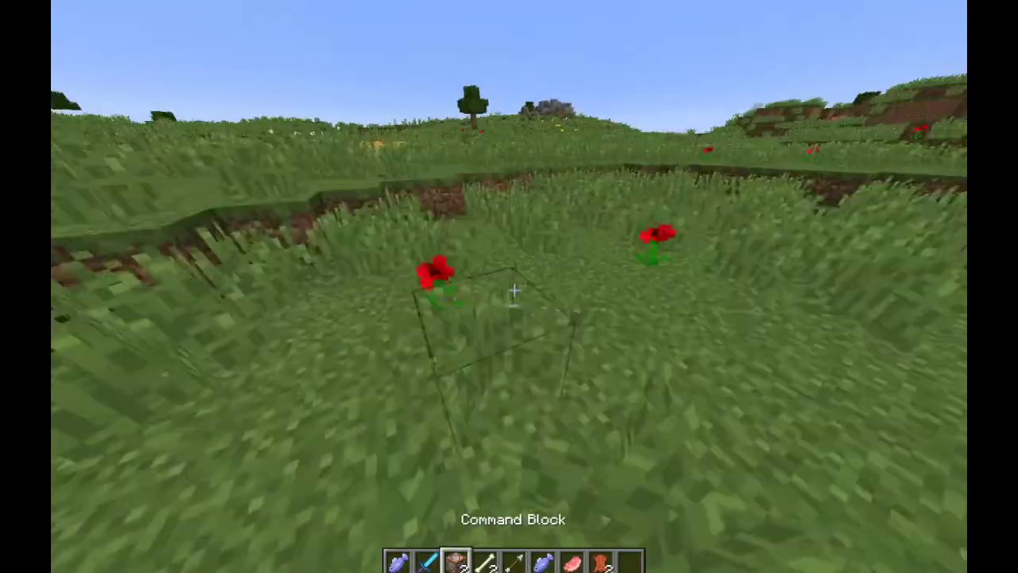
right_click(514, 292)
right_click(513, 292)
key(ctrl+v)
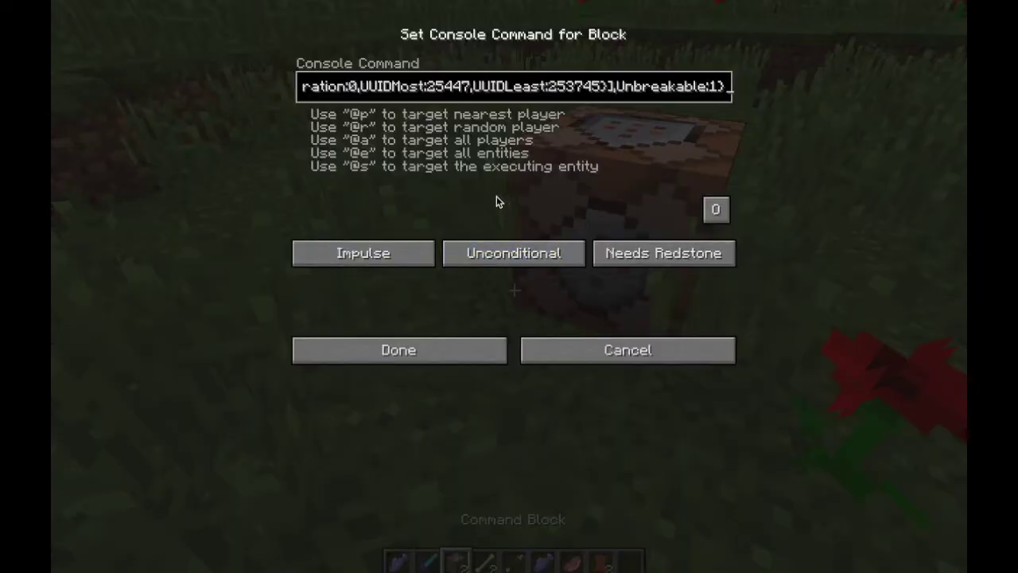
Replace diamond_sword with leather_boots in the console command, set the block to Always Active, and apply it
key(Left)
key(Left)
key(Left)
key(Left)
key(Left)
key(Left)
key(Left)
key(Left)
key(Left)
key(Left)
key(Left)
key(Left)
key(Left)
key(Left)
key(Left)
key(Left)
key(Left)
key(Left)
key(Left)
key(Left)
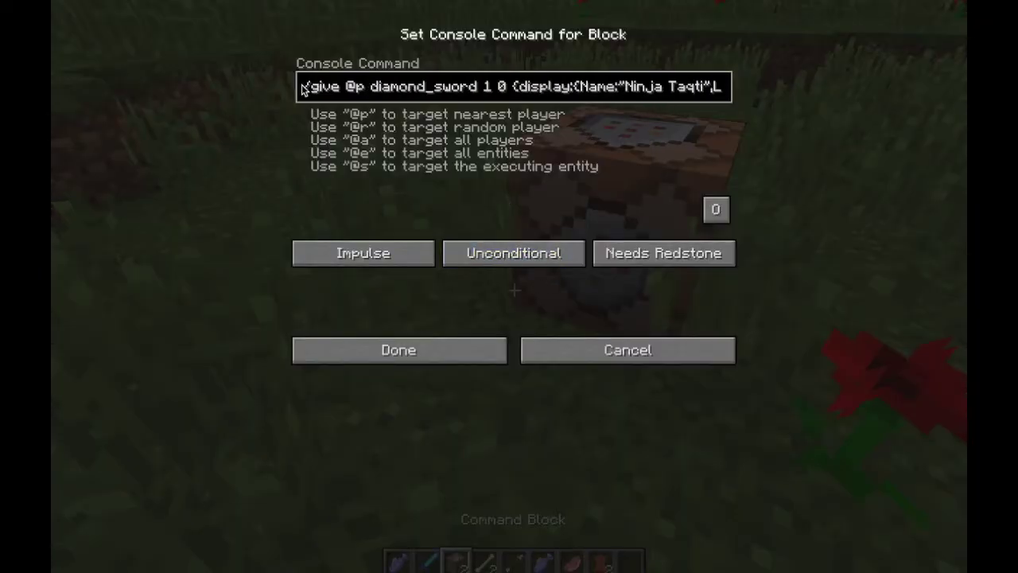
key(BackSpace)
key(BackSpace)
key(BackSpace)
key(BackSpace)
key(BackSpace)
key(BackSpace)
key(BackSpace)
key(BackSpace)
key(BackSpace)
key(BackSpace)
key(BackSpace)
key(BackSpace)
key(BackSpace)
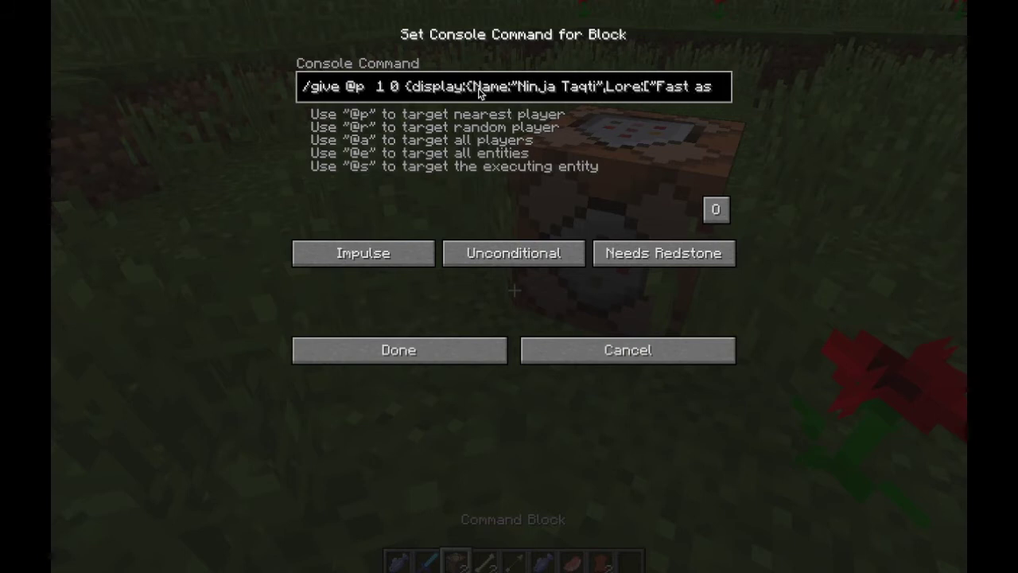
text(leather Bo)
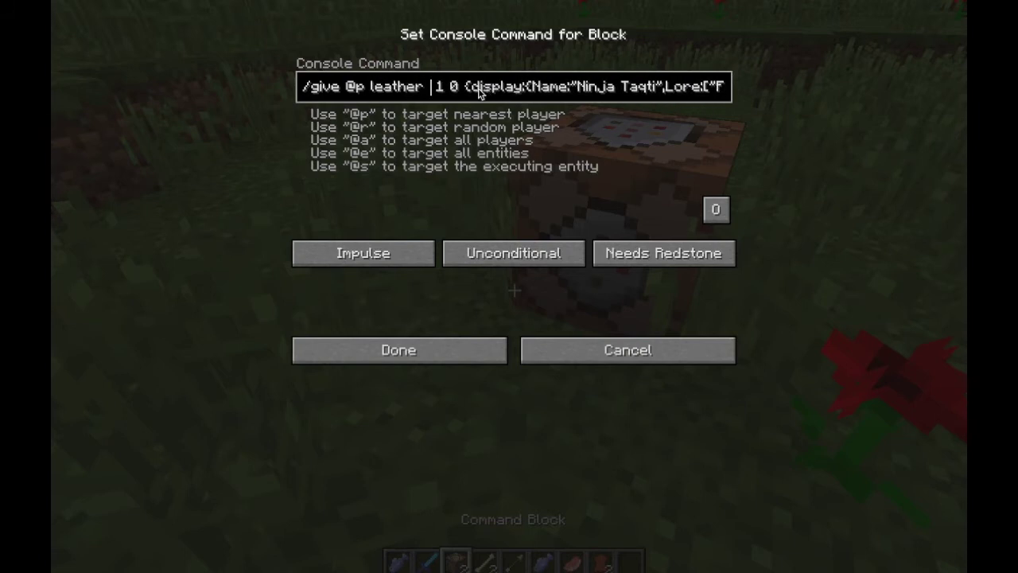
text(o)
key(BackSpace)
key(BackSpace)
key(BackSpace)
key(BackSpace)
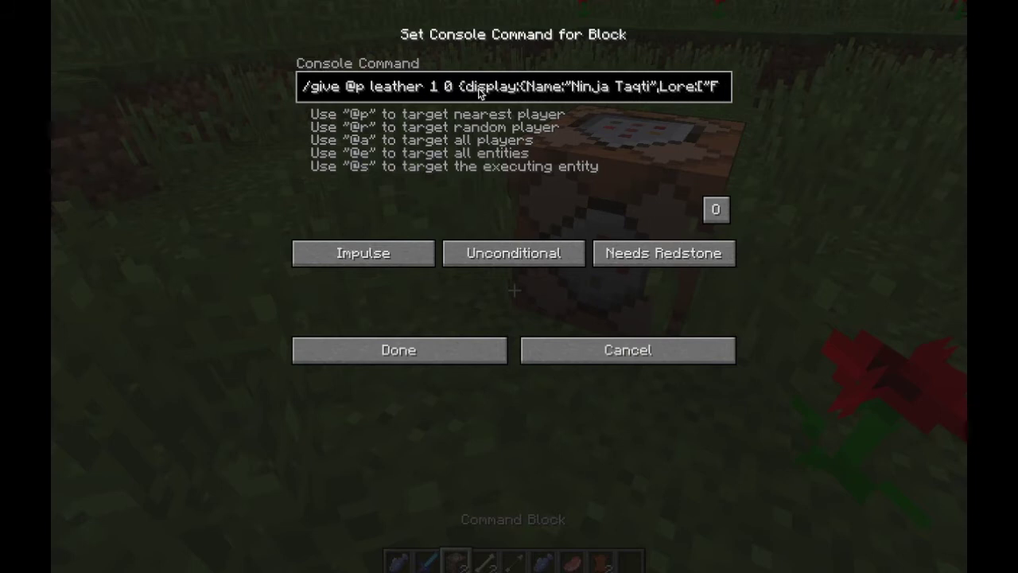
text(_)
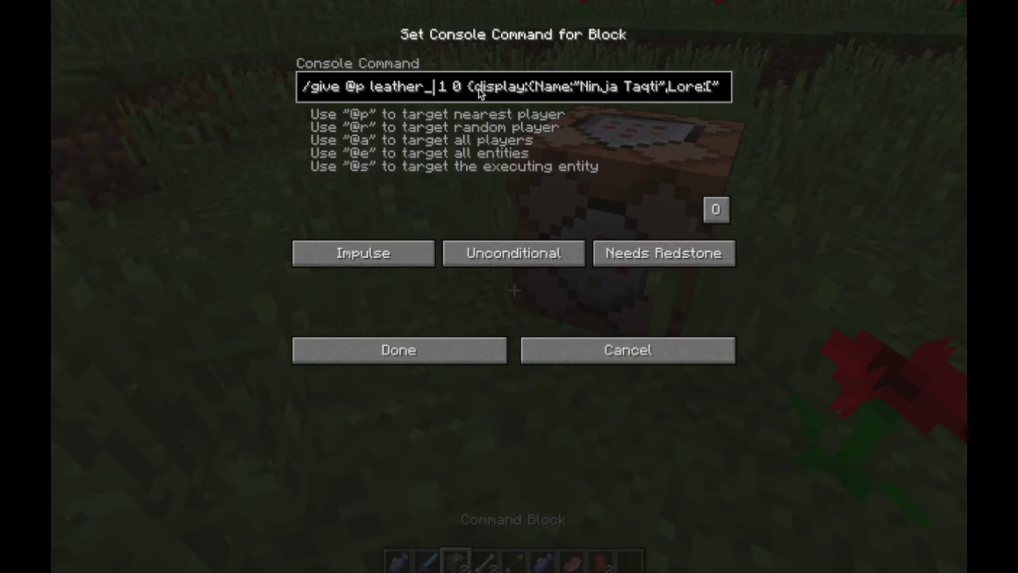
text(boots)
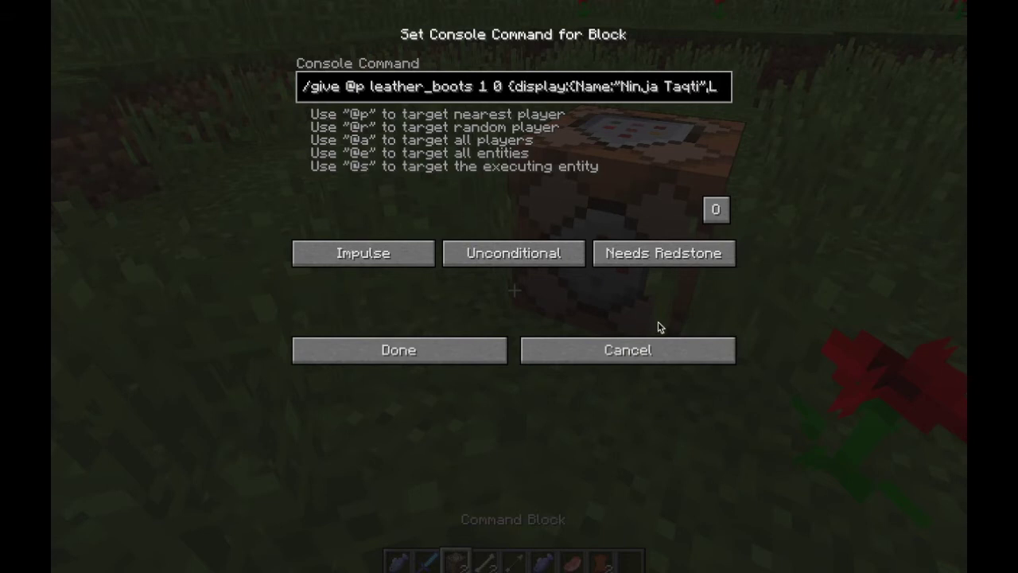
click(629, 255)
click(443, 348)
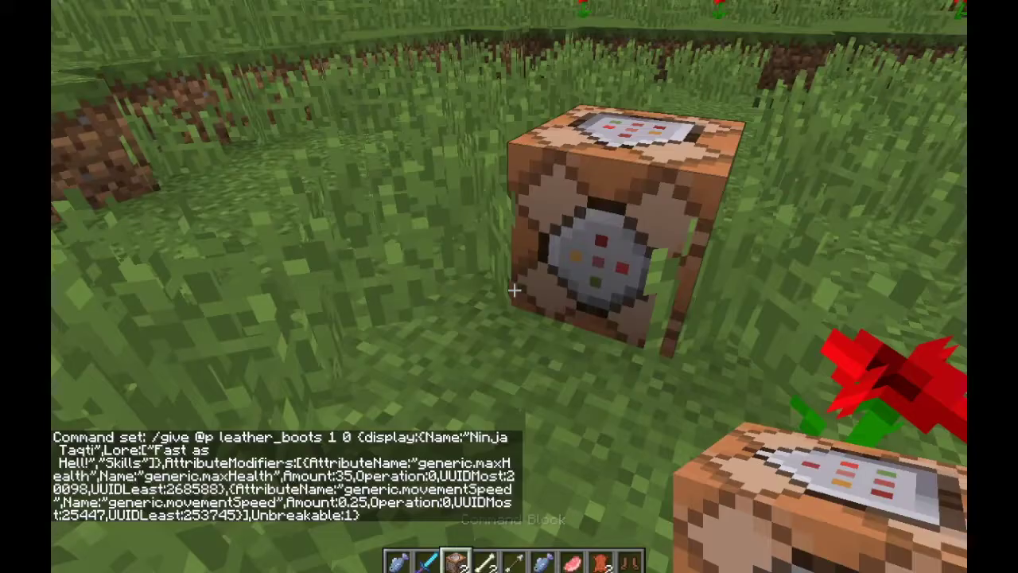
Equip the leather boots from the hotbar in the character's boots slot
key(e)
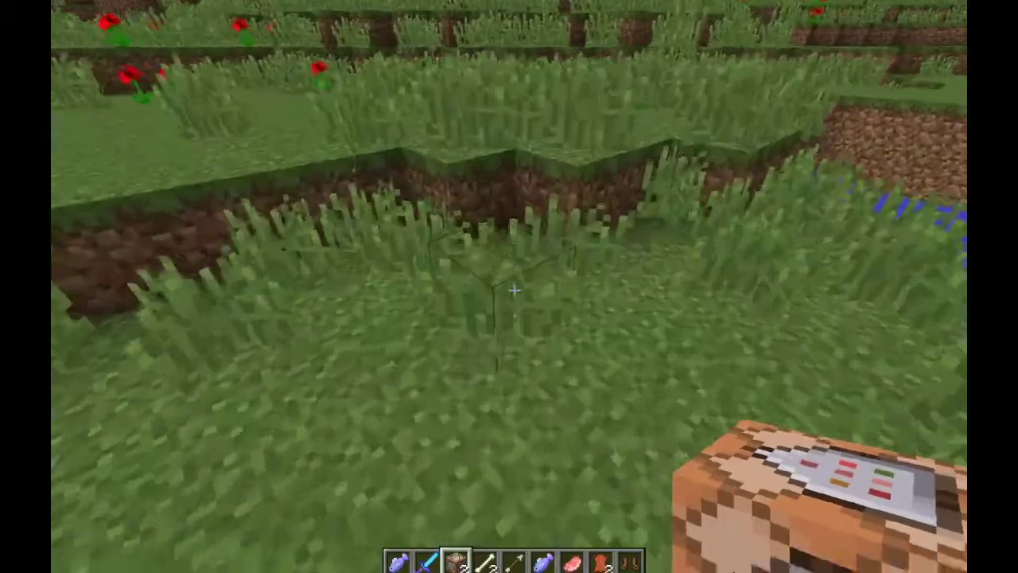
key(e)
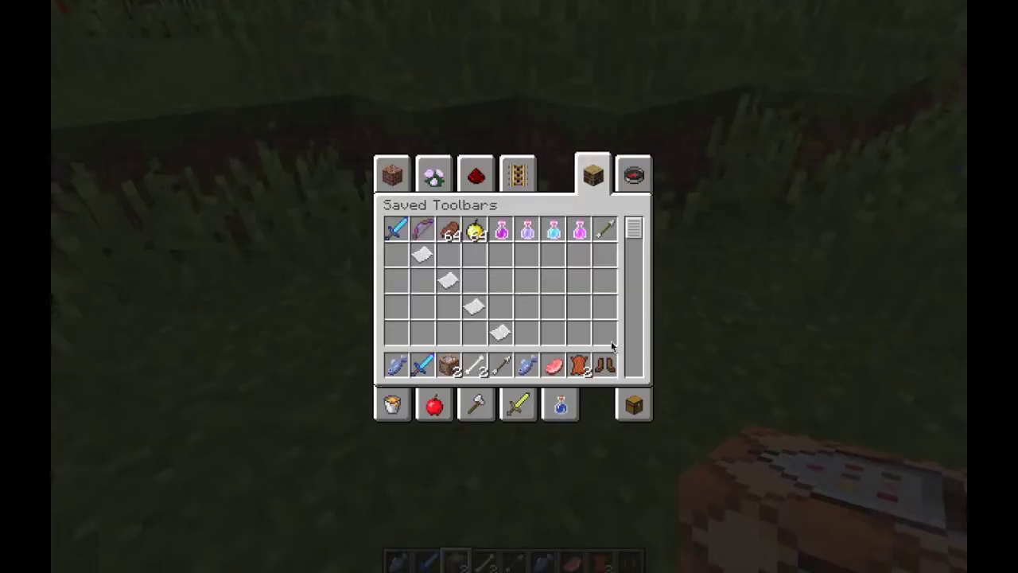
click(634, 174)
click(392, 173)
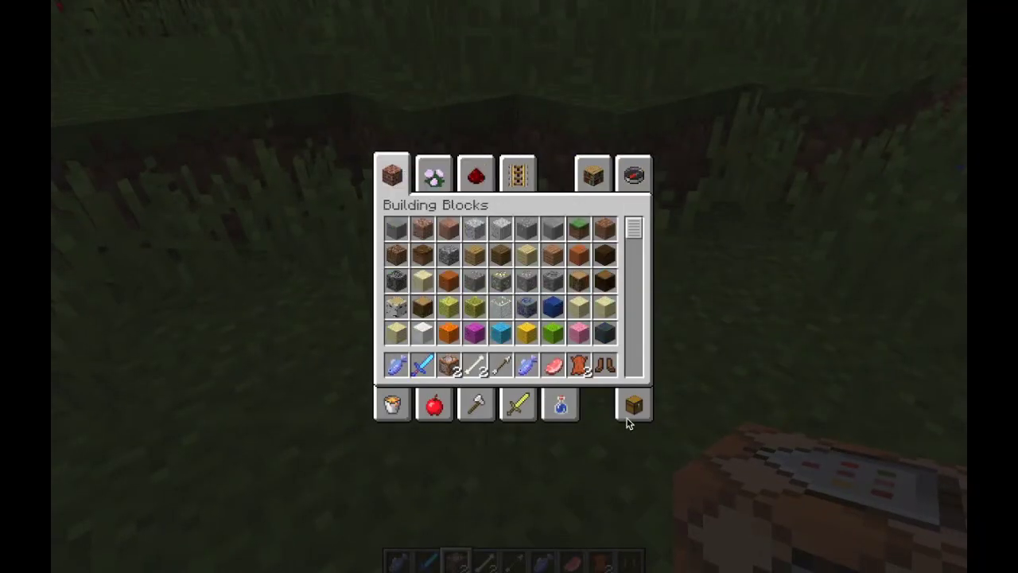
click(628, 422)
click(605, 364)
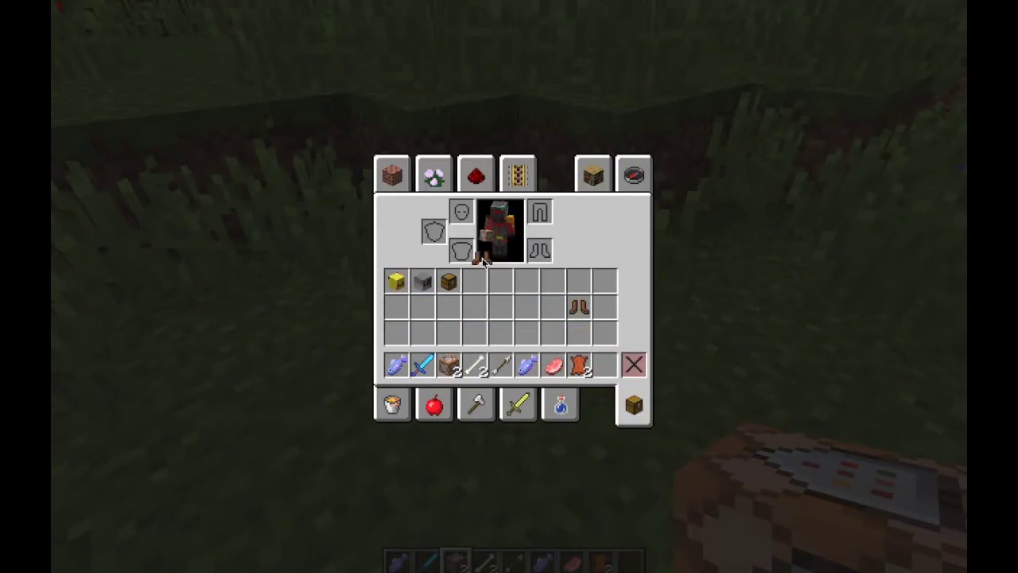
click(539, 250)
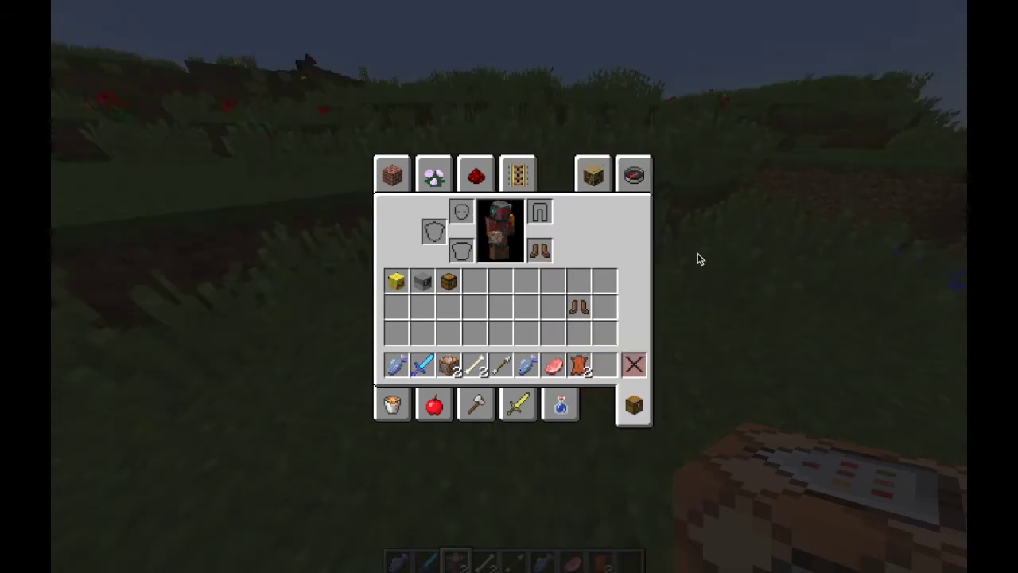
Close the inventory and equip the Illegal Death Fish from the hotbar, alternating it with the diamond sword
key(e)
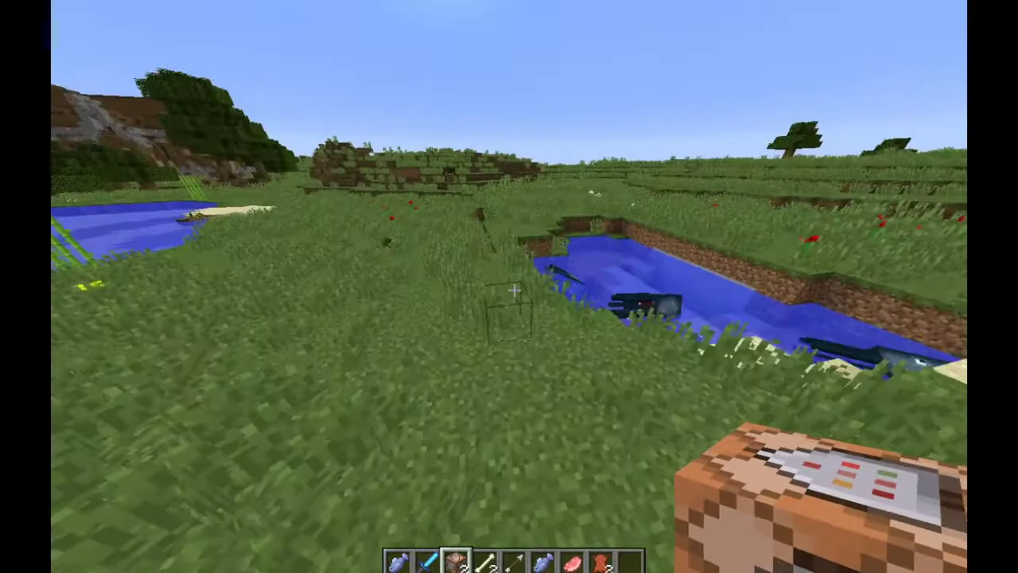
key(1)
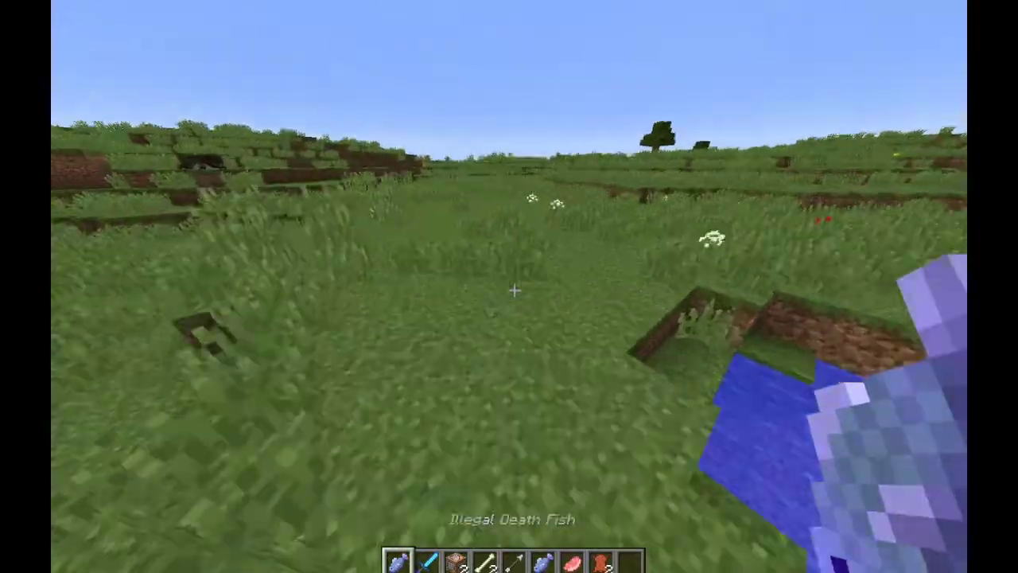
key(2)
key(1)
key(2)
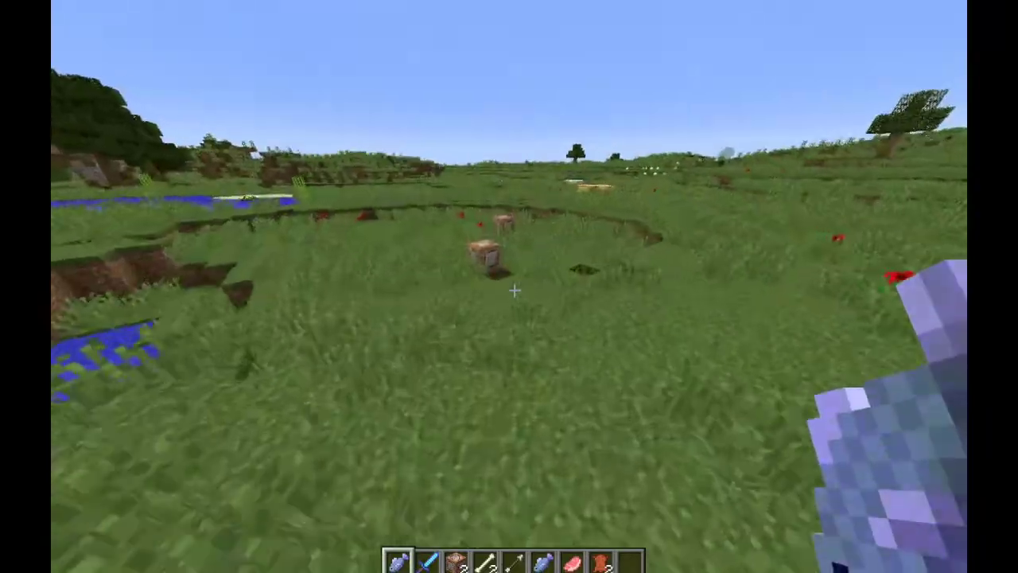
Run across the grass field around the command blocks and the water pit to test the leather boots' speed
key(w)
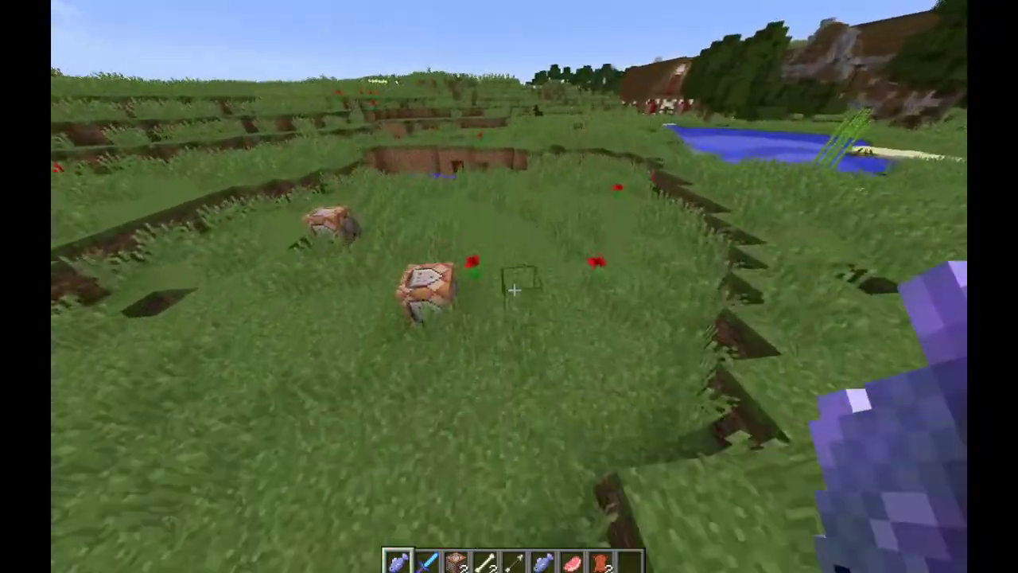
key(w)
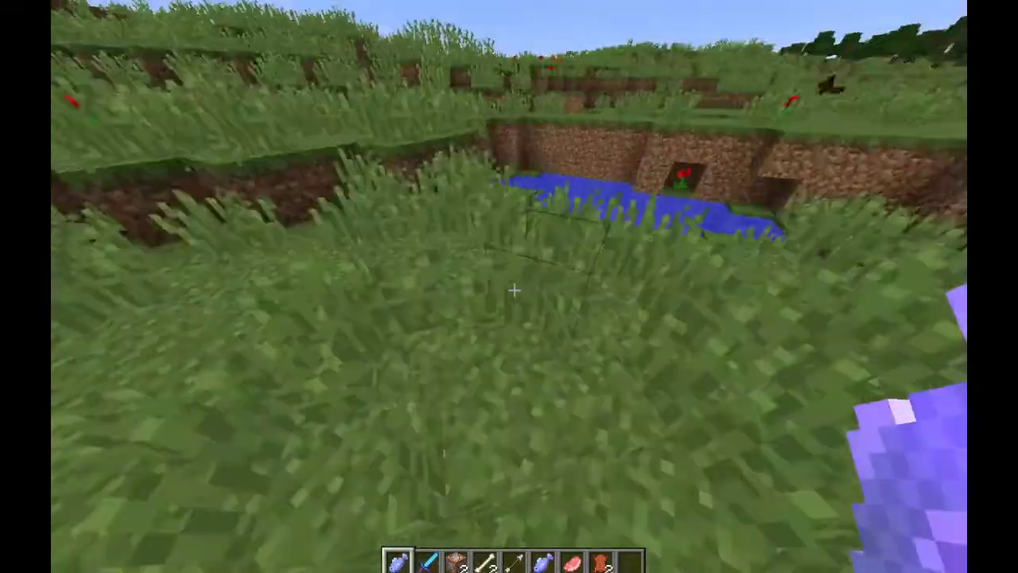
key(w)
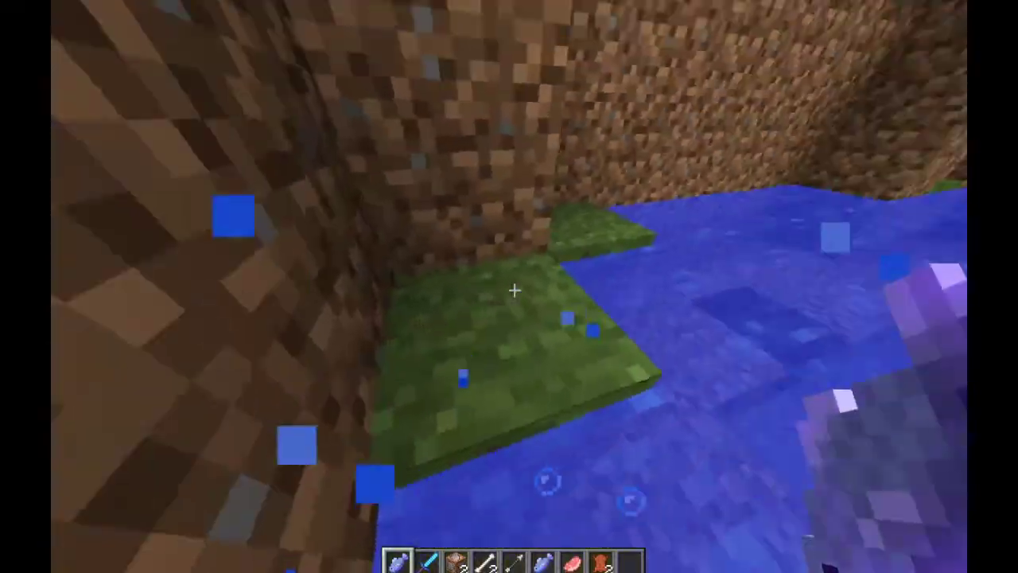
key(w)
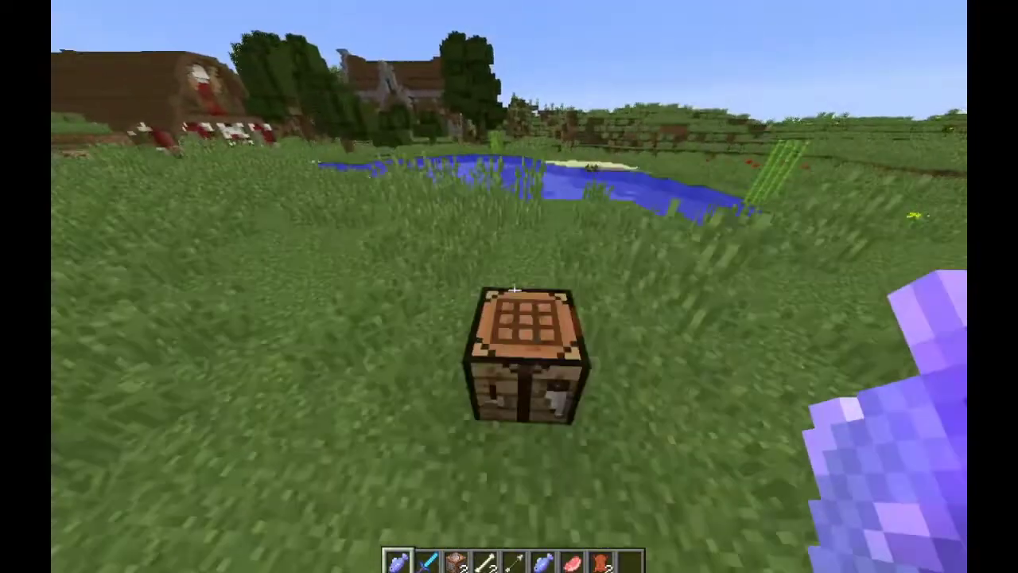
key(w)
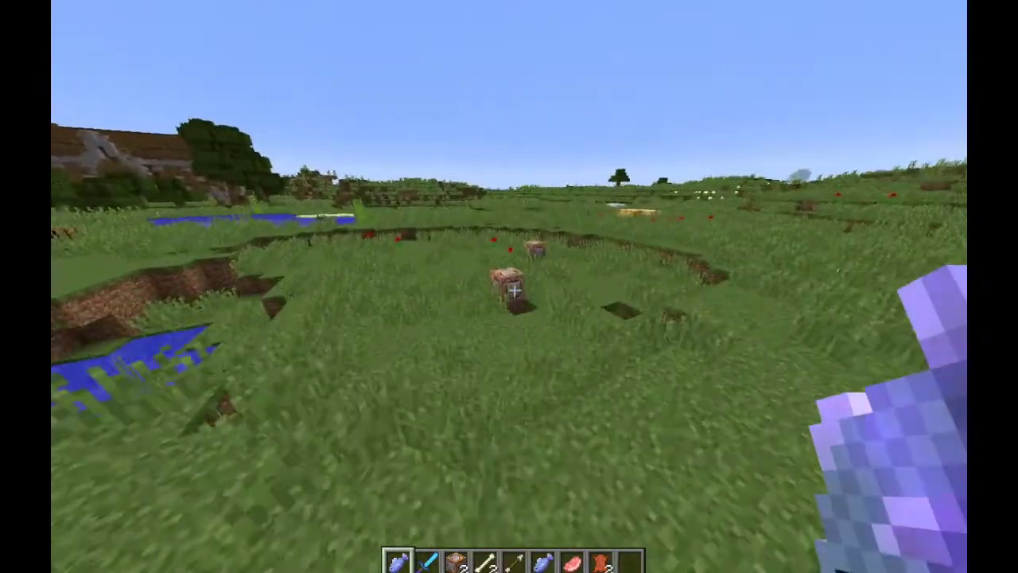